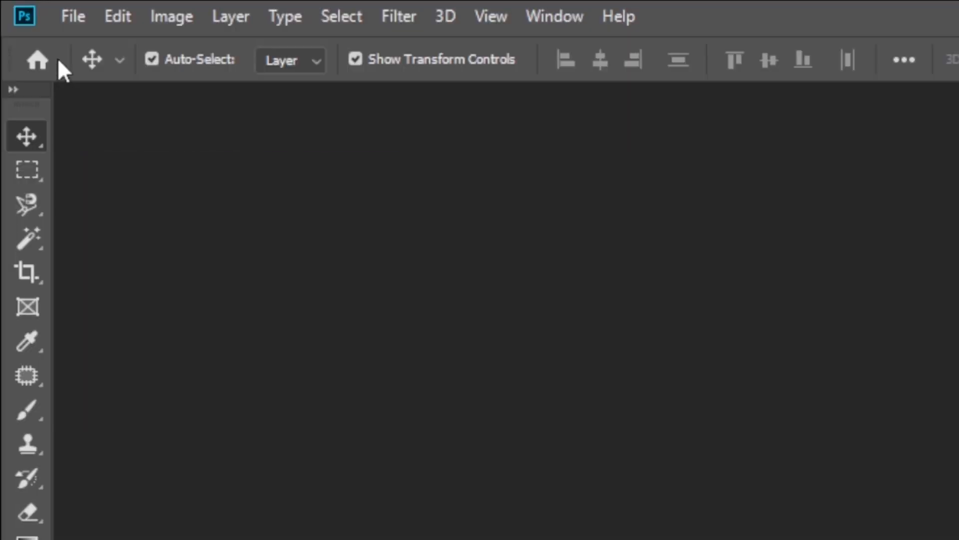
Create a new document from the A4 print preset in landscape orientation, 300 pixels/inch, RGB Color, with a white background.
{"action": "left_click", "coordinate": [19, 31]}
{"action": "left_click", "coordinate": [102, 325]}
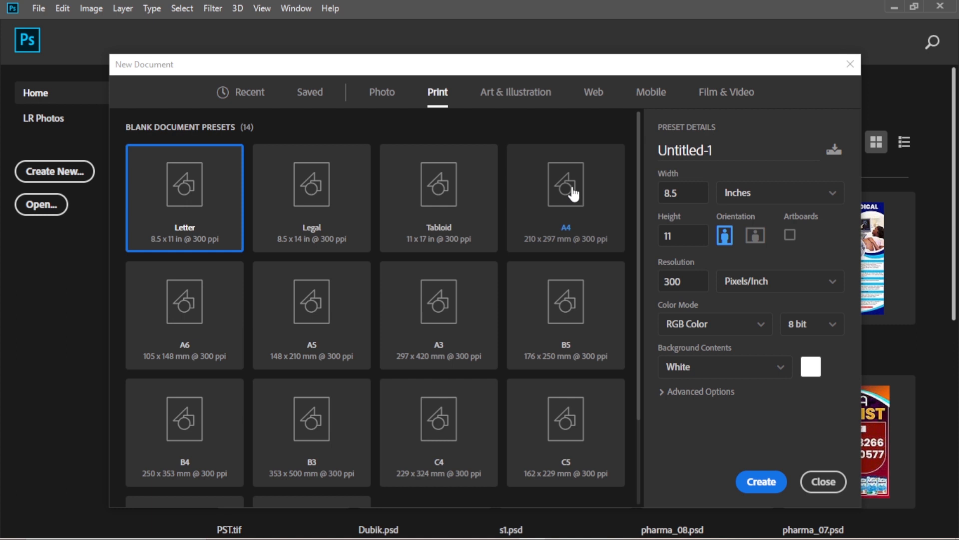
{"action": "left_click", "coordinate": [573, 188]}
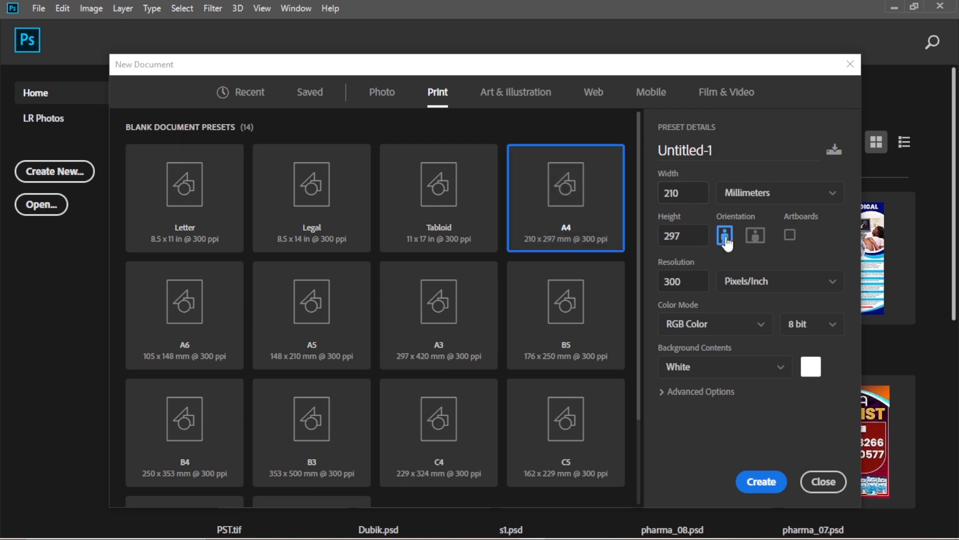
{"action": "left_click", "coordinate": [760, 244]}
{"action": "left_click", "coordinate": [762, 483]}
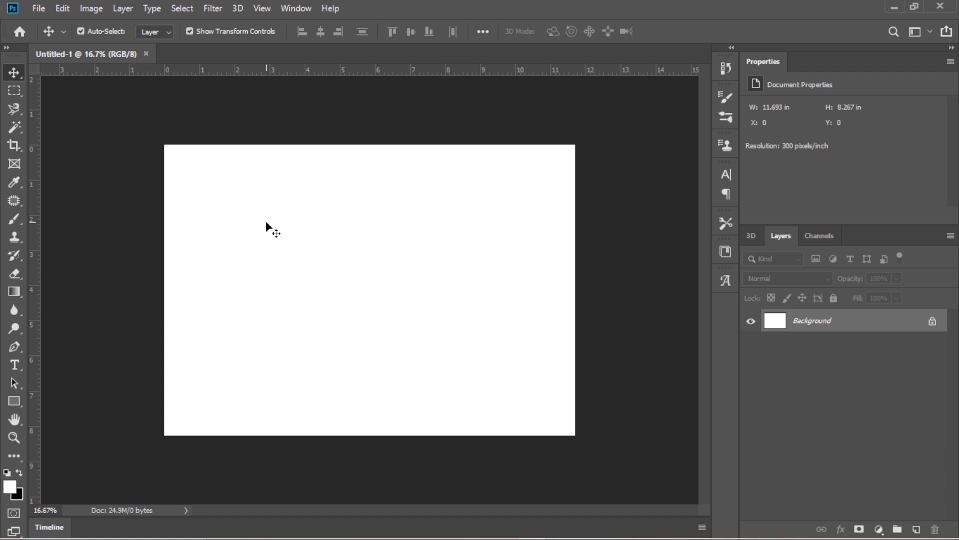
{"action": "key", "text": "ctrl+plus"}
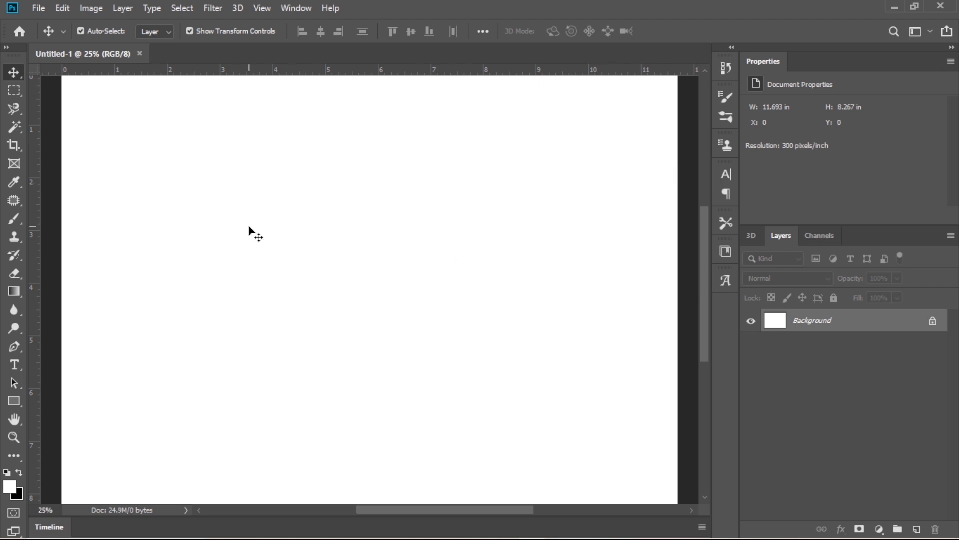
{"action": "scroll", "coordinate": [321, 258], "scroll_direction": "up", "scroll_amount": 1}
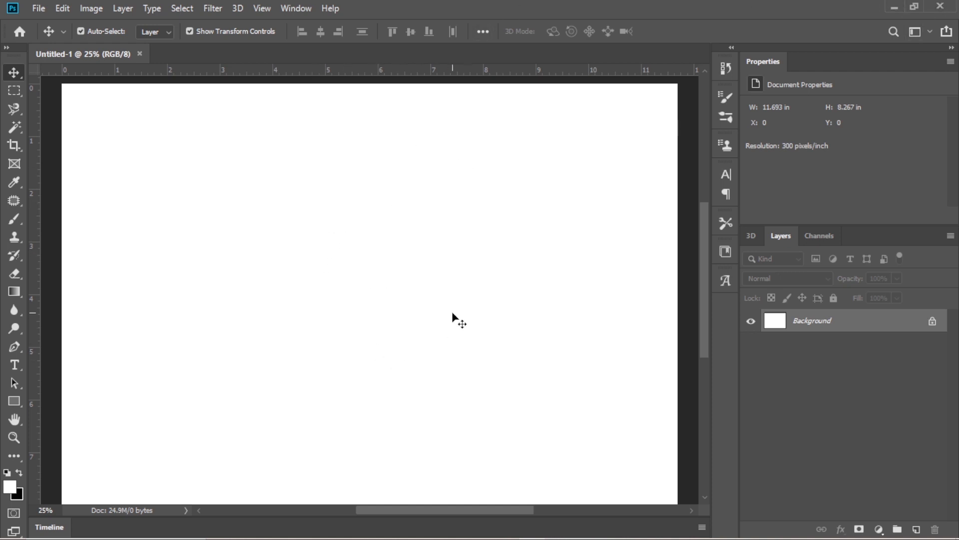
{"action": "key", "text": "ctrl"}
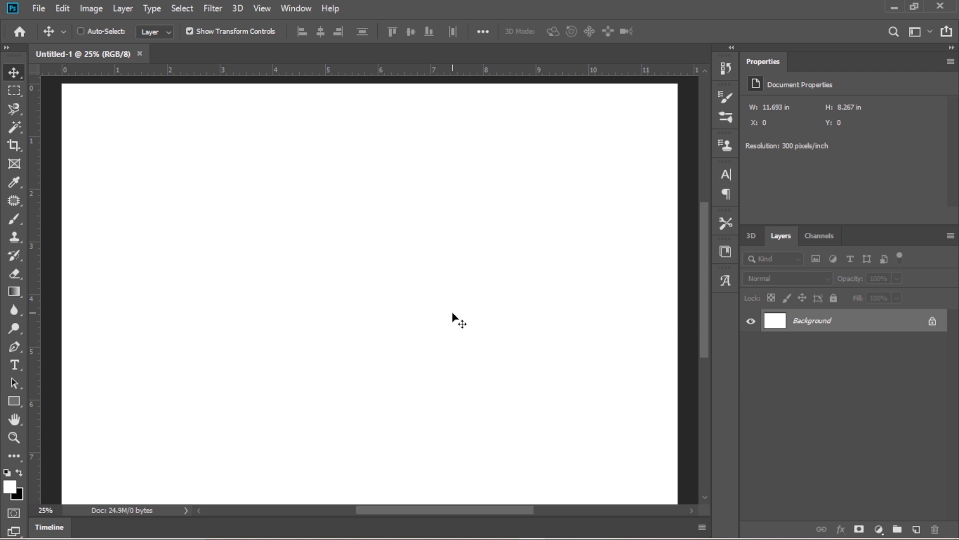
{"action": "key", "text": "ctrl+o"}
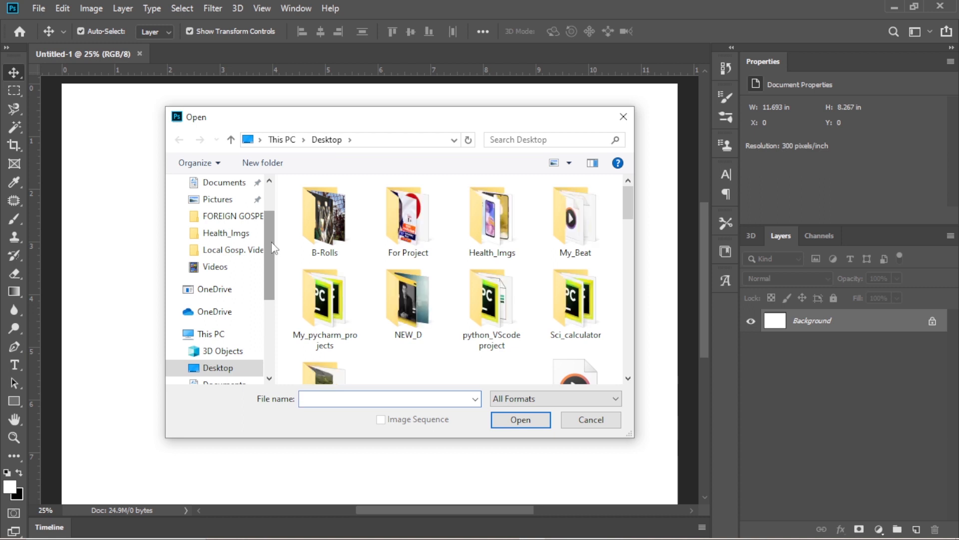
{"action": "left_click", "coordinate": [623, 116]}
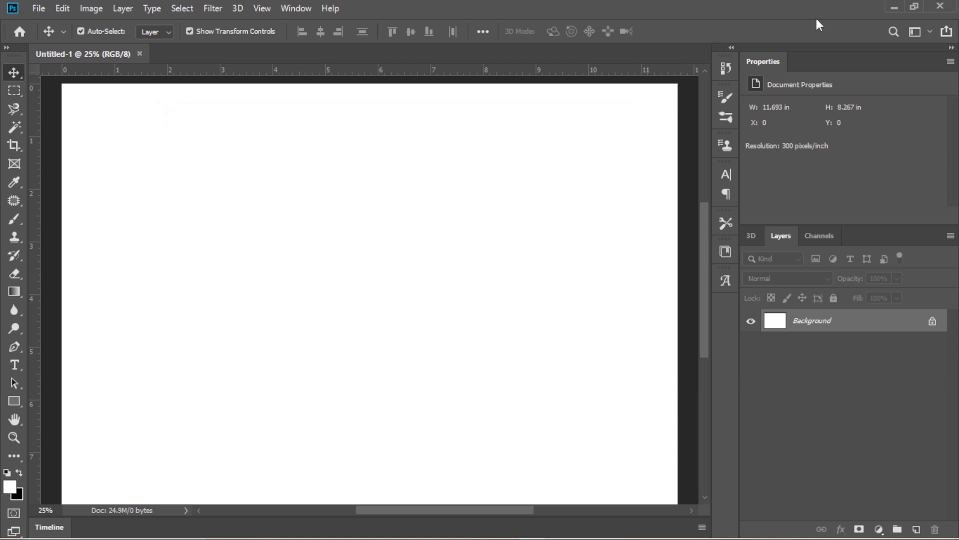
Switch to the For Project folder on the desktop and place its whynotzer02 sneaker image into the blank document.
{"action": "left_click", "coordinate": [889, 4]}
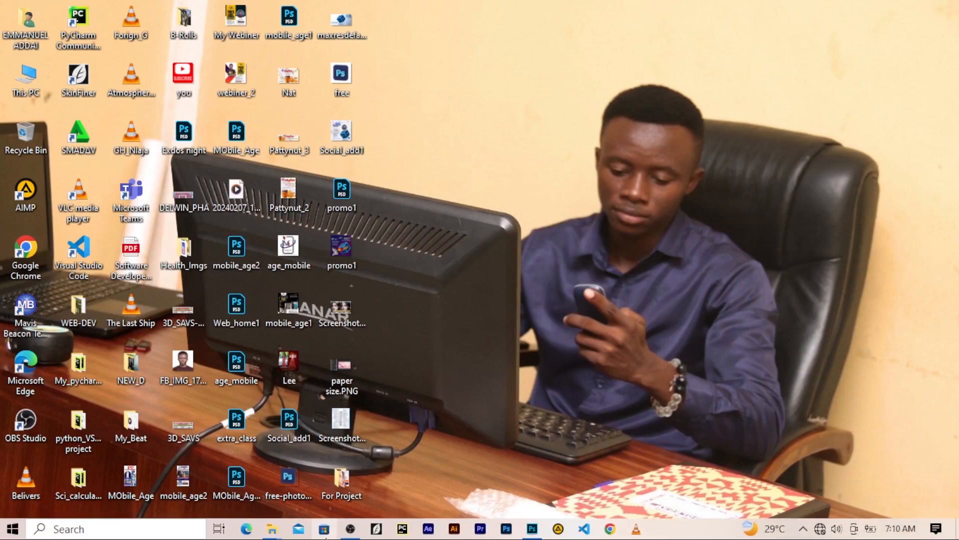
{"action": "double_click", "coordinate": [340, 490]}
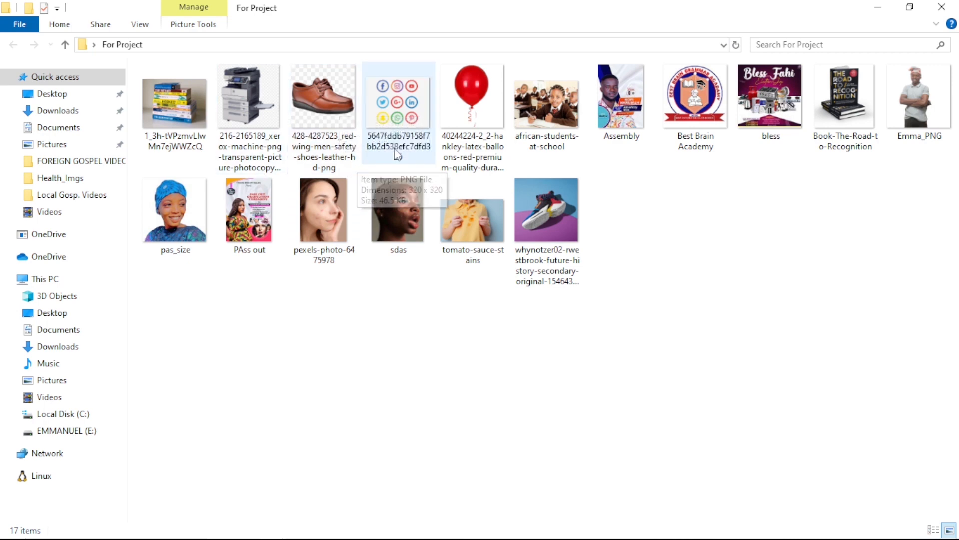
{"action": "left_click_drag", "start_coordinate": [558, 197], "coordinate": [449, 271]}
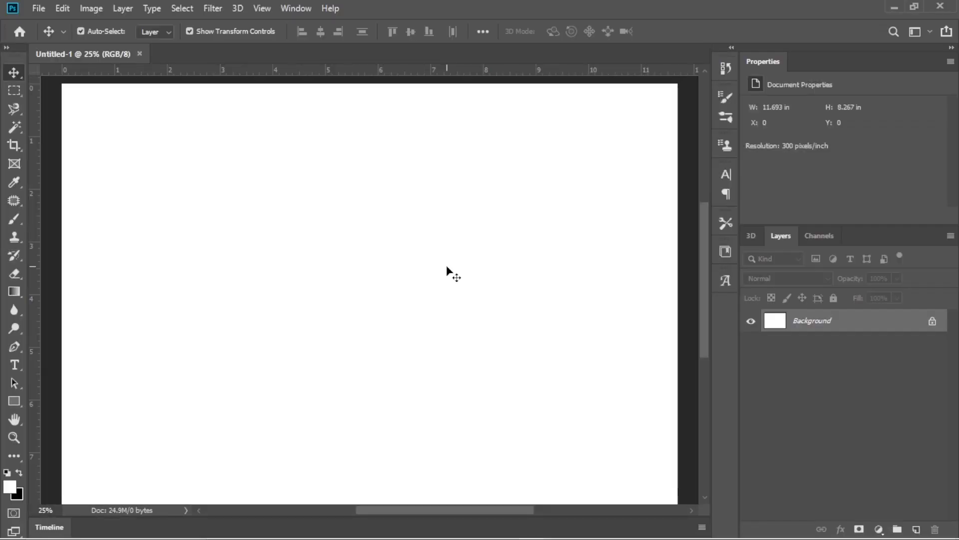
{"action": "left_click_drag", "start_coordinate": [448, 268], "coordinate": [266, 143]}
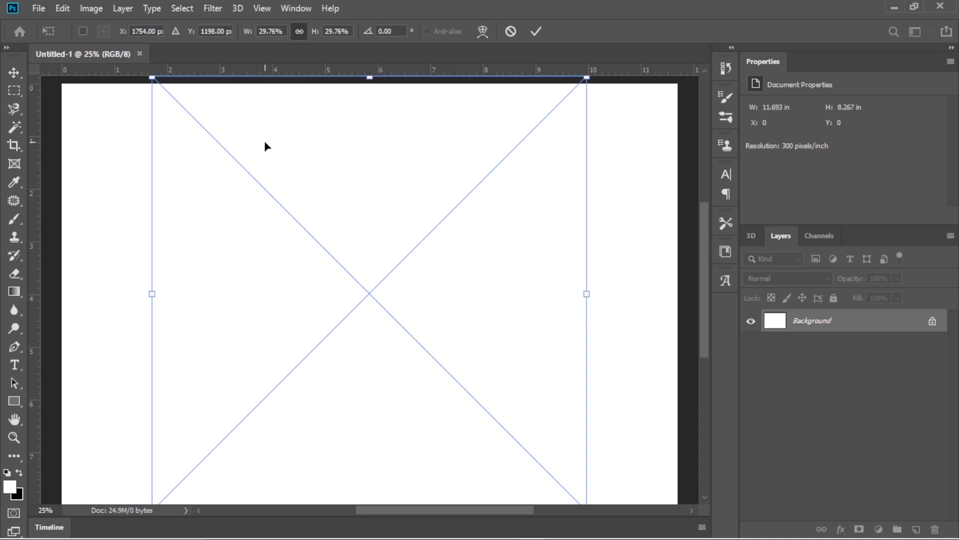
{"action": "key", "text": "Return"}
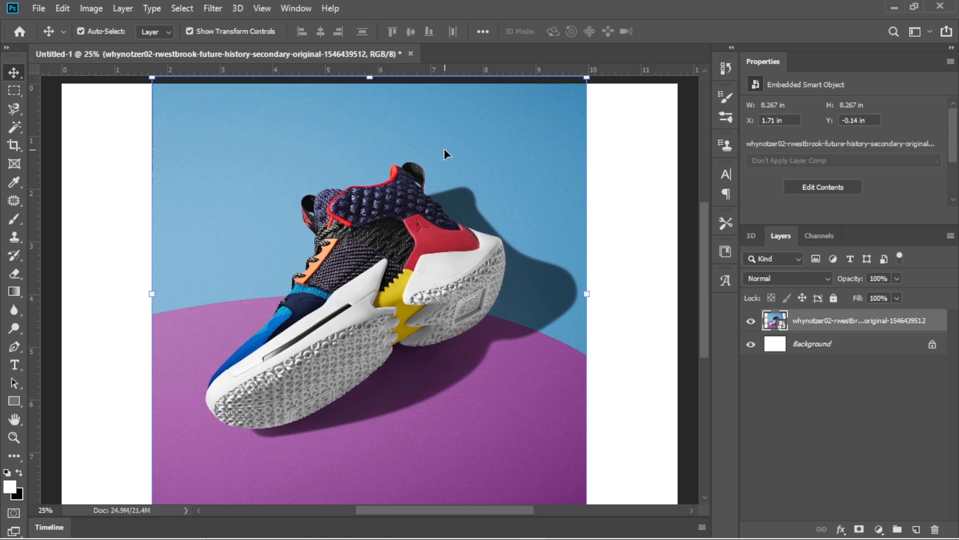
Move the sneaker image around the canvas to about X 1.18 in, Y 0.42 in, and hide its layer.
{"action": "left_click_drag", "start_coordinate": [430, 143], "coordinate": [470, 268]}
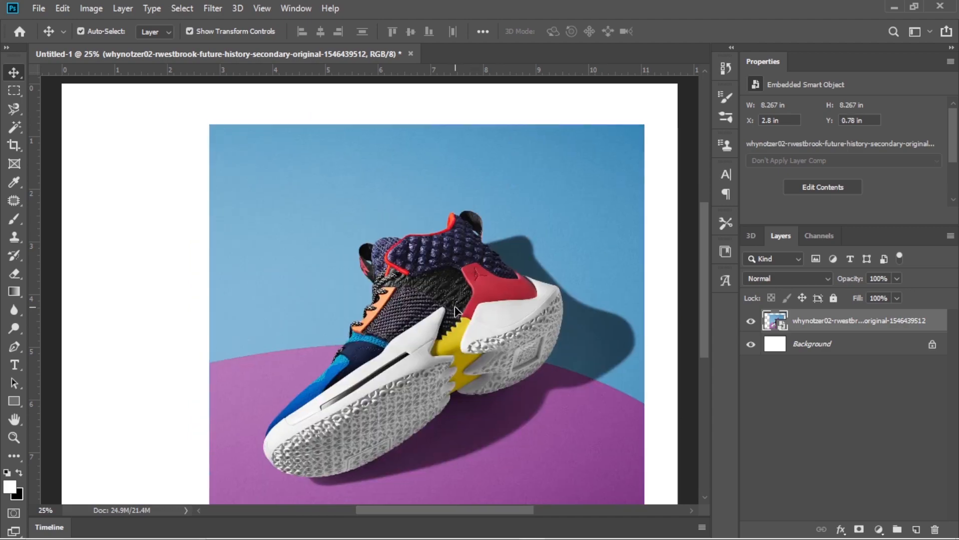
{"action": "left_click_drag", "start_coordinate": [445, 329], "coordinate": [143, 275]}
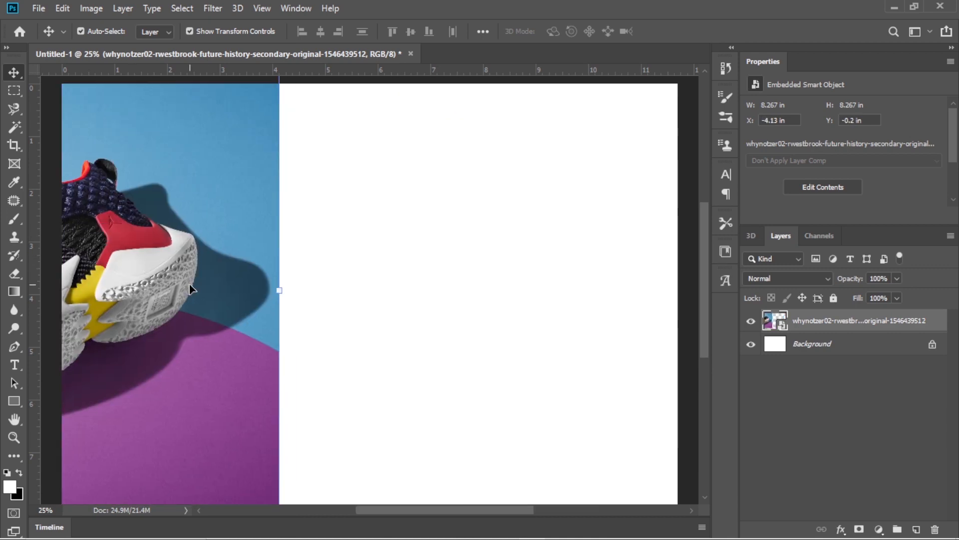
{"action": "left_click_drag", "start_coordinate": [204, 271], "coordinate": [57, 271]}
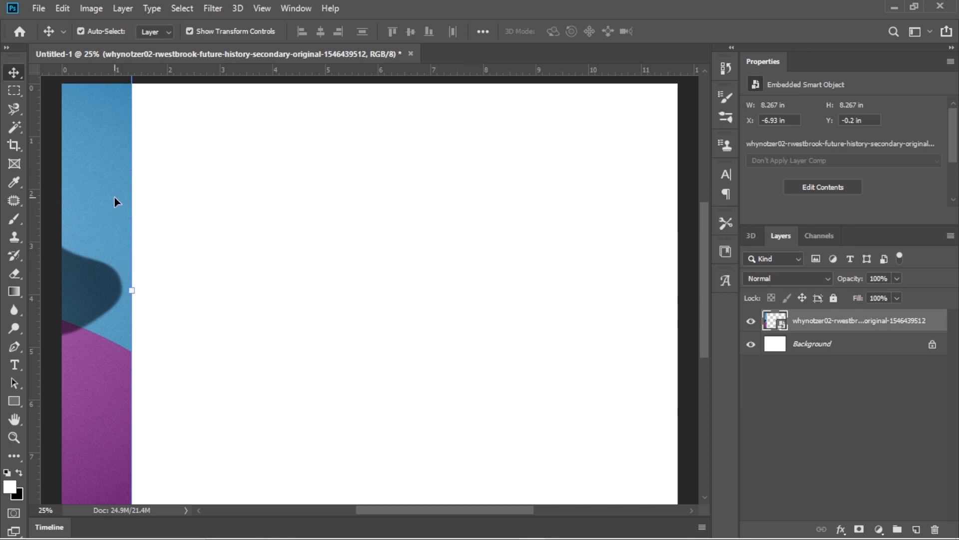
{"action": "left_click_drag", "start_coordinate": [114, 198], "coordinate": [530, 254]}
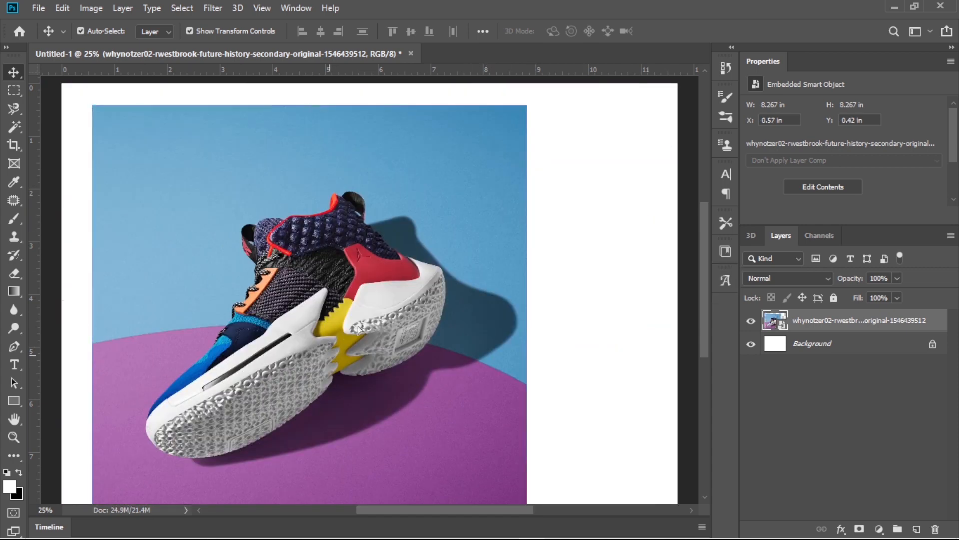
{"action": "left_click_drag", "start_coordinate": [358, 329], "coordinate": [362, 357]}
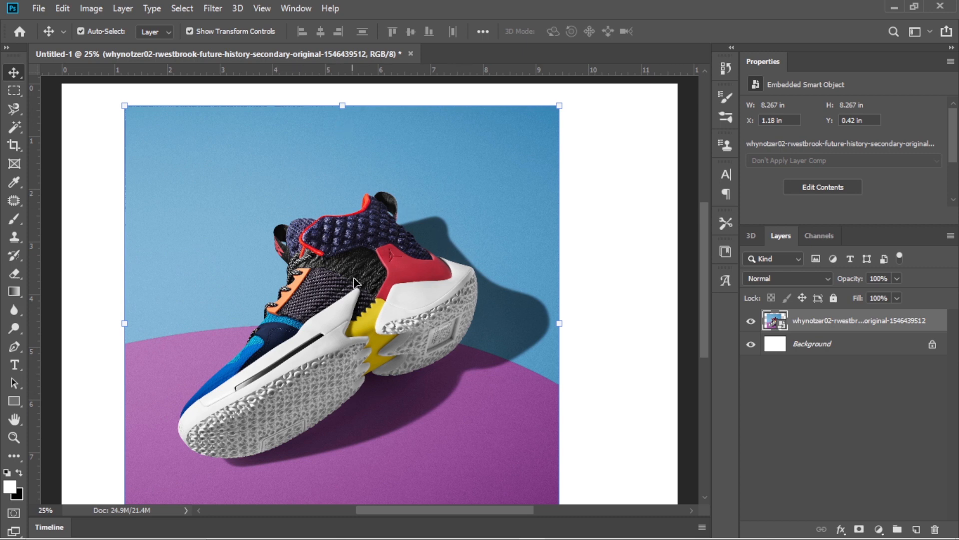
{"action": "mouse_move", "coordinate": [373, 296]}
{"action": "left_mouse_down"}
{"action": "mouse_move", "coordinate": [373, 280]}
{"action": "mouse_move", "coordinate": [373, 293]}
{"action": "left_mouse_up"}
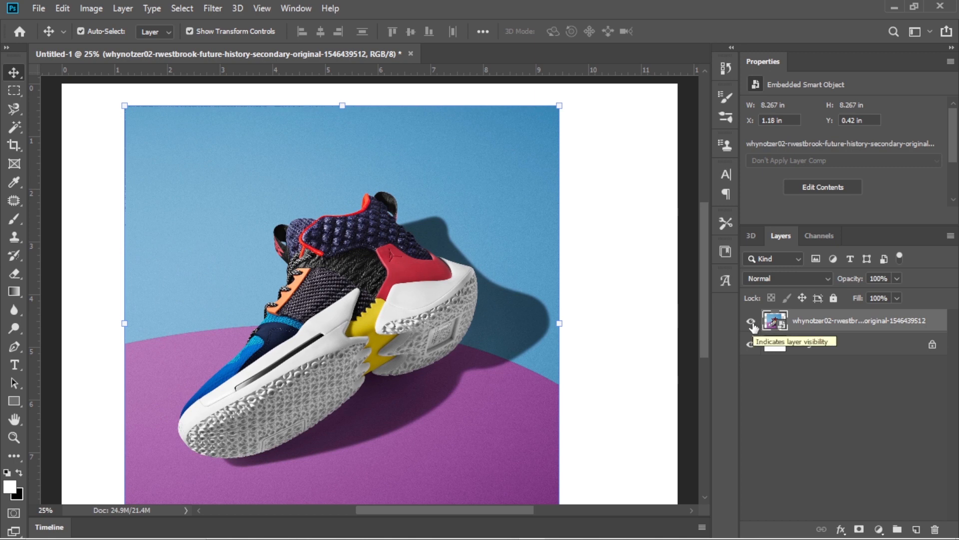
{"action": "left_click", "coordinate": [751, 321]}
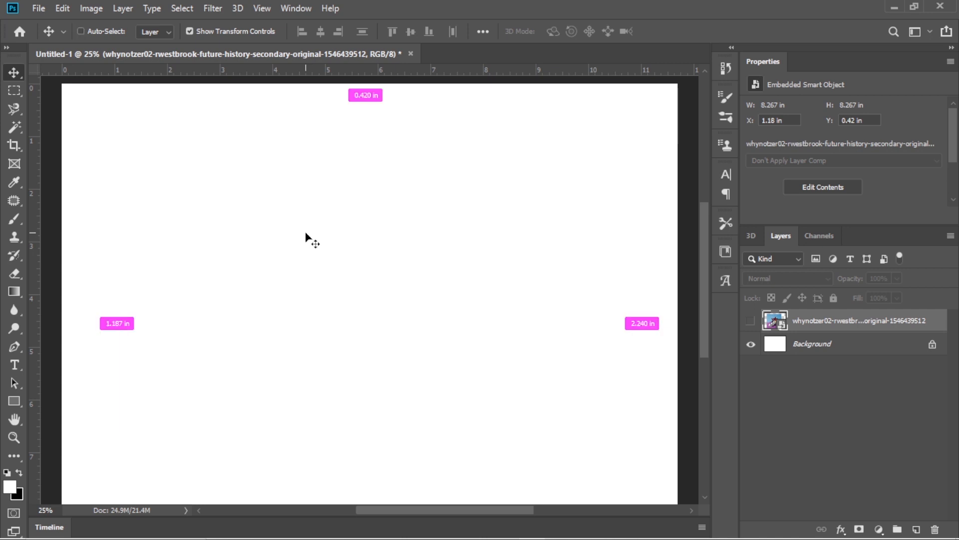
Draw an artboard about 14.19 by 9.19 in around the canvas with the Artboard Tool.
{"action": "key", "text": "ctrl+minus"}
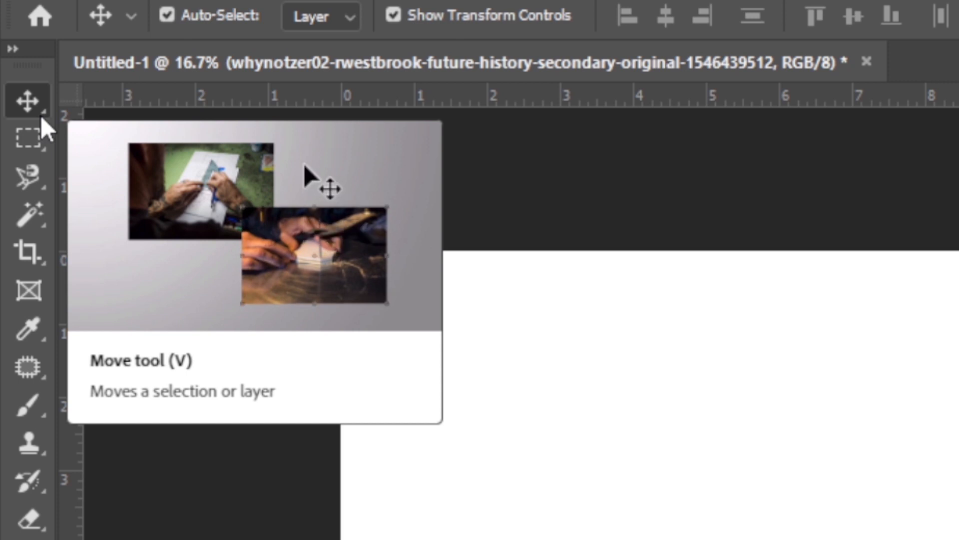
{"action": "right_click", "coordinate": [43, 107]}
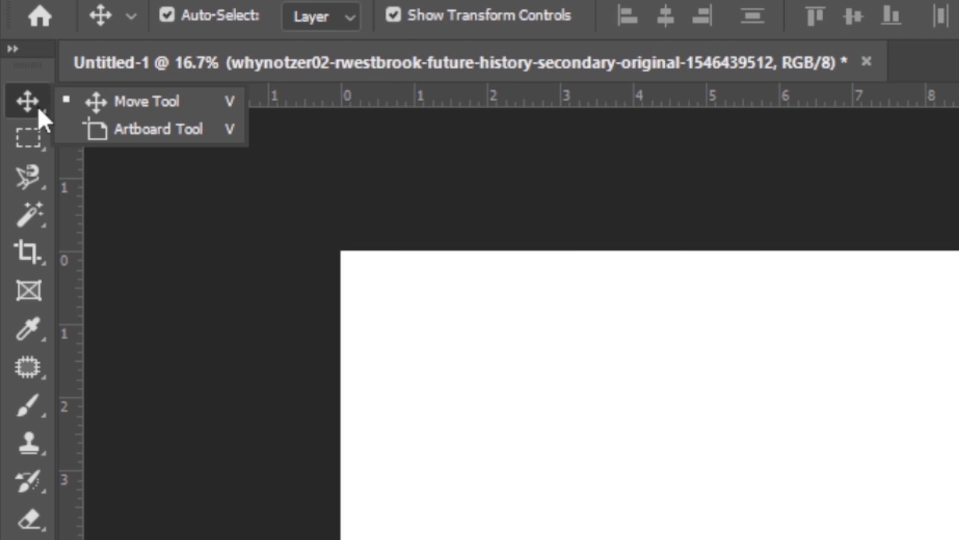
{"action": "left_click", "coordinate": [178, 128]}
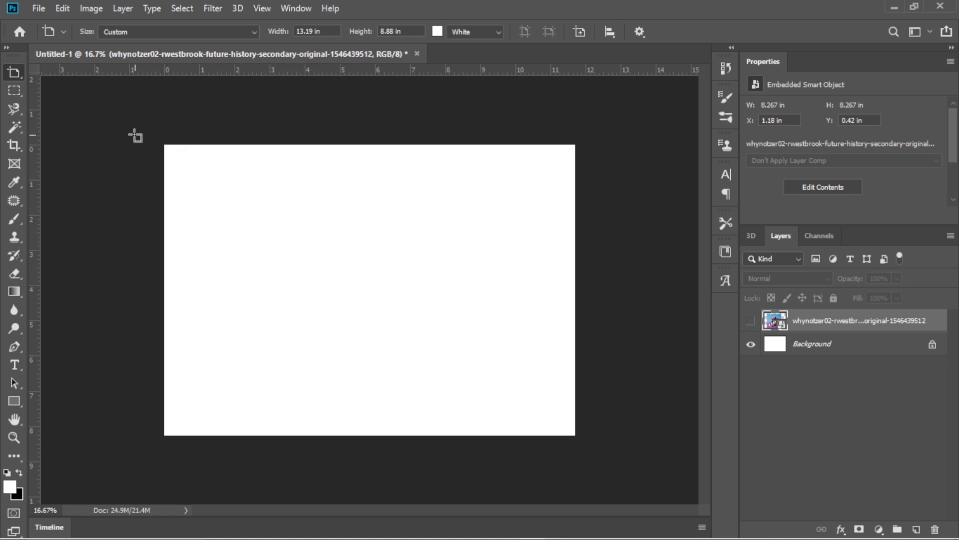
{"action": "left_click_drag", "start_coordinate": [132, 133], "coordinate": [631, 456]}
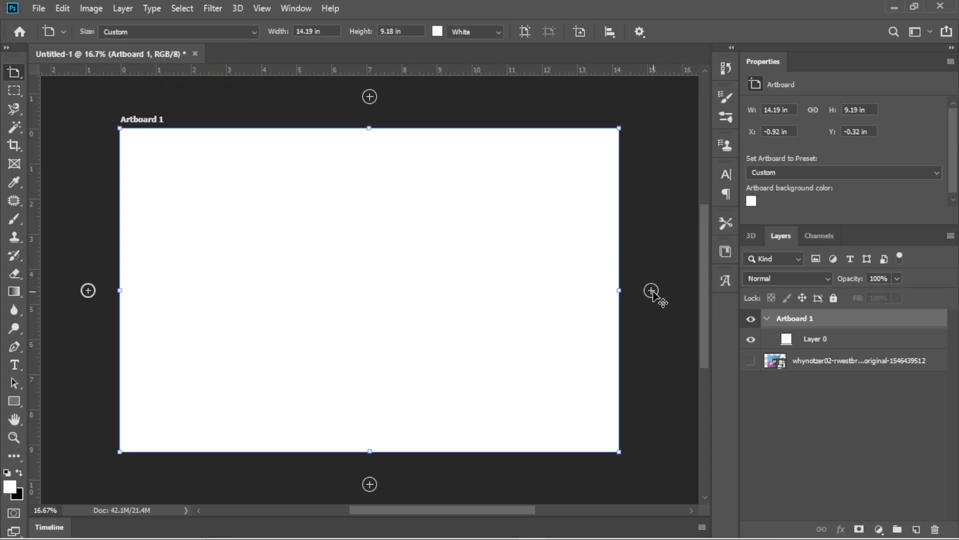
Add two more artboards of the same size in a row to the right of the first and look across them.
{"action": "left_click", "coordinate": [651, 290]}
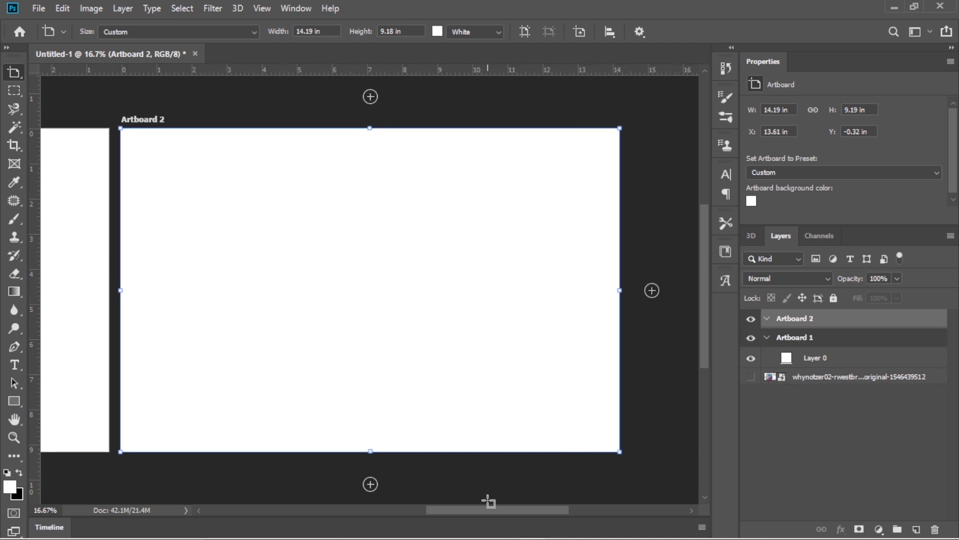
{"action": "left_click_drag", "start_coordinate": [487, 510], "coordinate": [509, 534]}
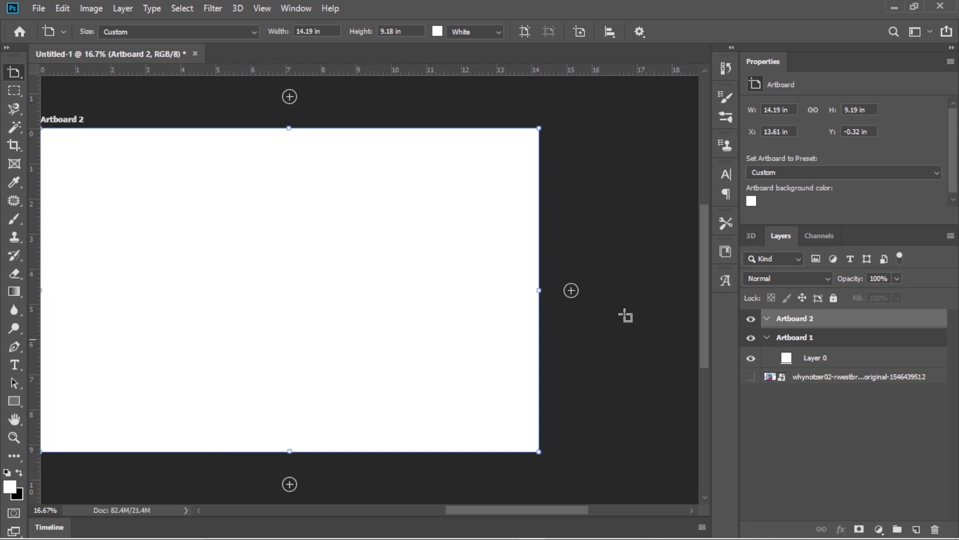
{"action": "left_click", "coordinate": [570, 290]}
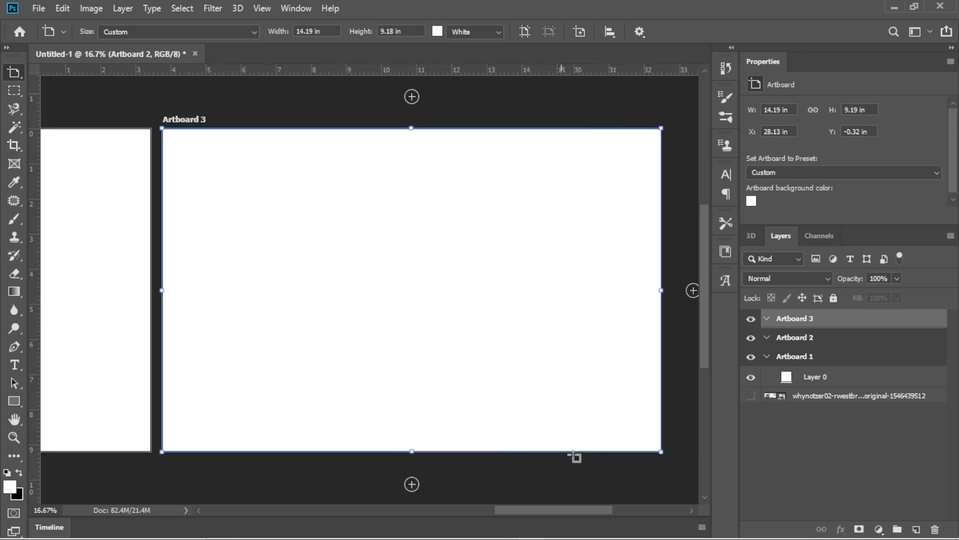
{"action": "left_click_drag", "start_coordinate": [566, 508], "coordinate": [347, 520]}
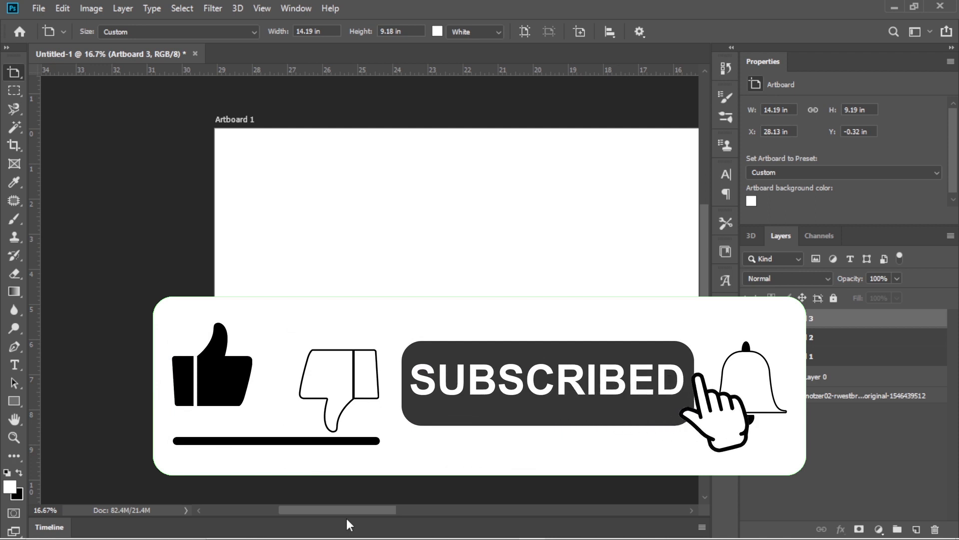
{"action": "left_click", "coordinate": [270, 430]}
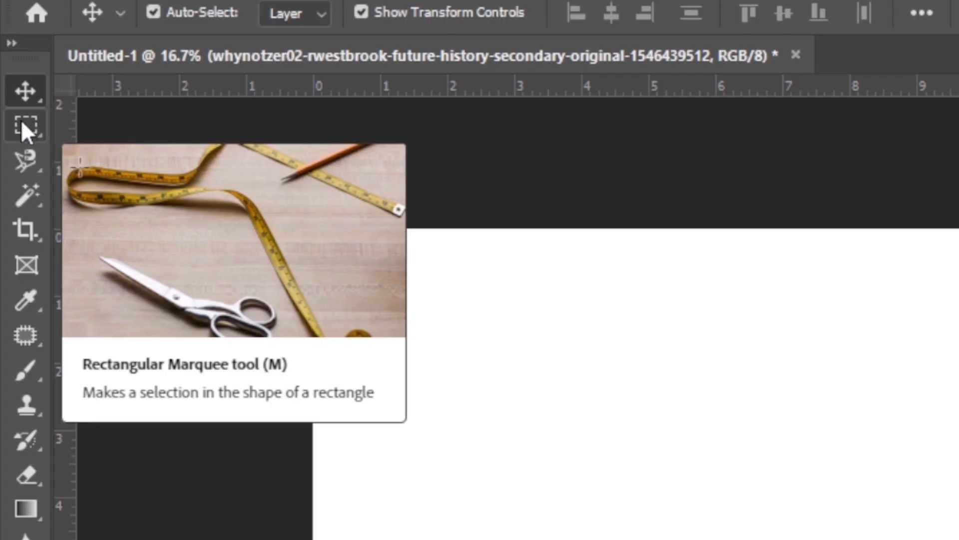
Show the marquee tool variants and keep the Rectangular Marquee Tool active.
{"action": "right_click", "coordinate": [14, 91]}
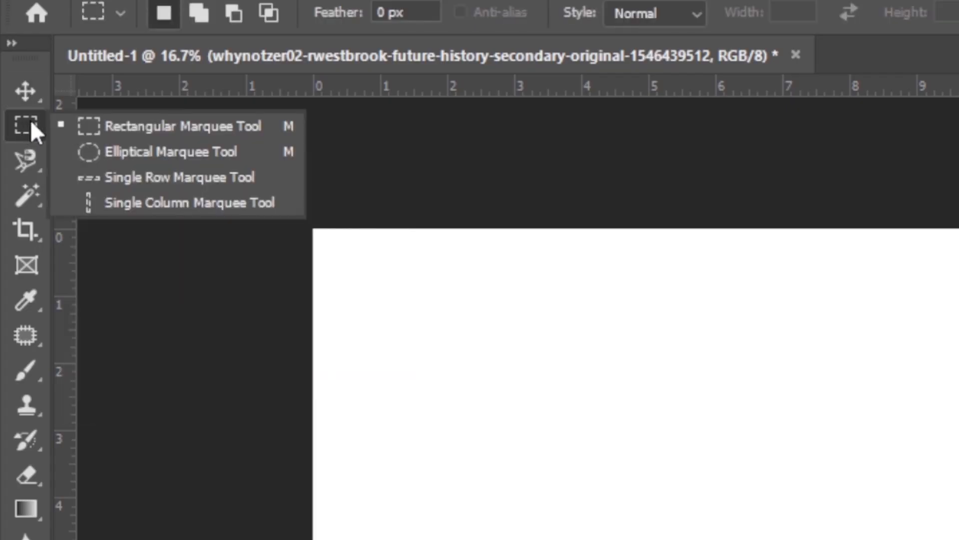
{"action": "left_click", "coordinate": [34, 119]}
{"action": "right_click", "coordinate": [34, 120]}
{"action": "left_click", "coordinate": [1, 200]}
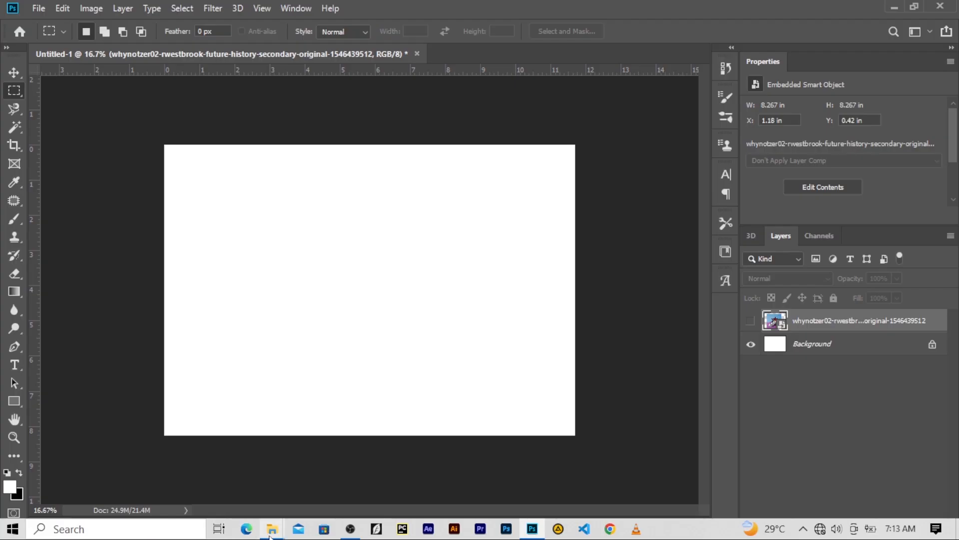
Place the bless poster image from the For Project folder into the open Photoshop document at its original size.
{"action": "mouse_move", "coordinate": [272, 528]}
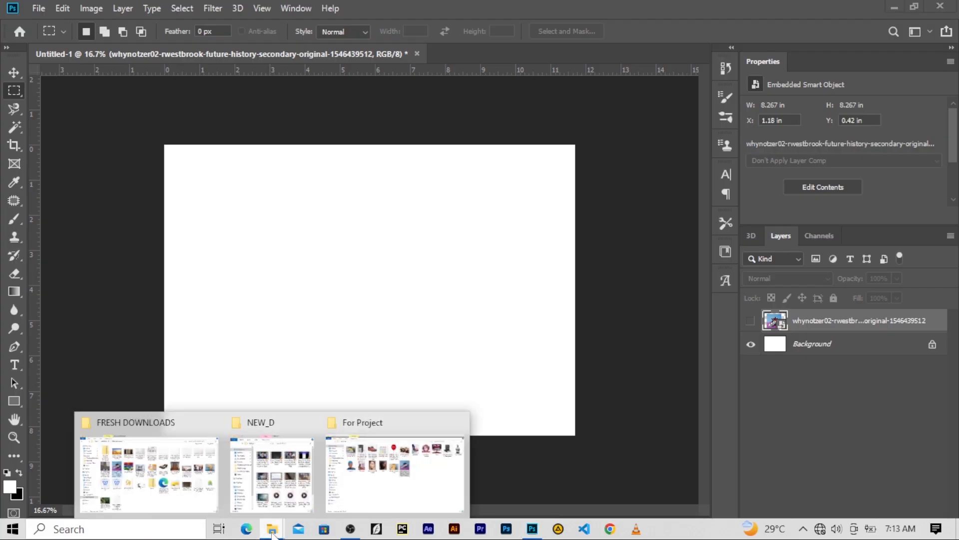
{"action": "left_click", "coordinate": [263, 484]}
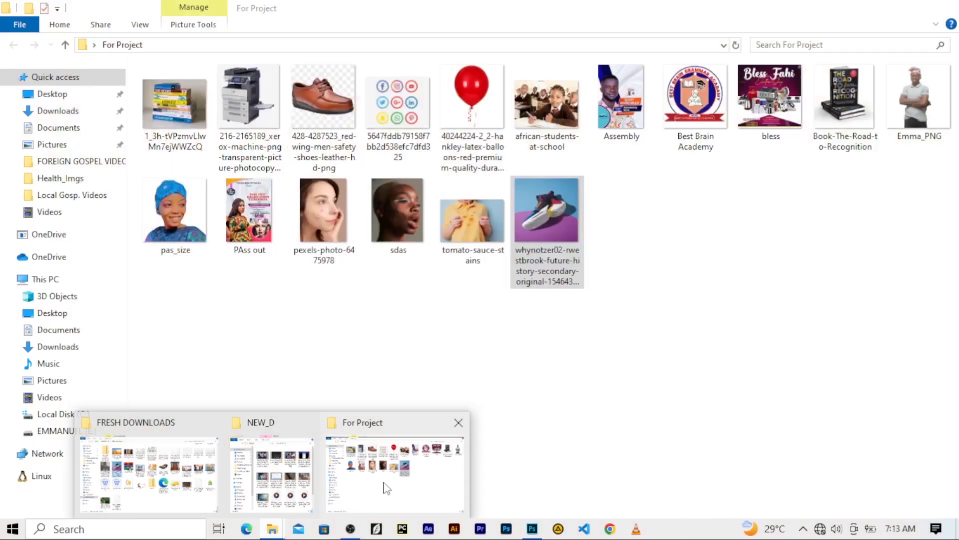
{"action": "left_click", "coordinate": [386, 487]}
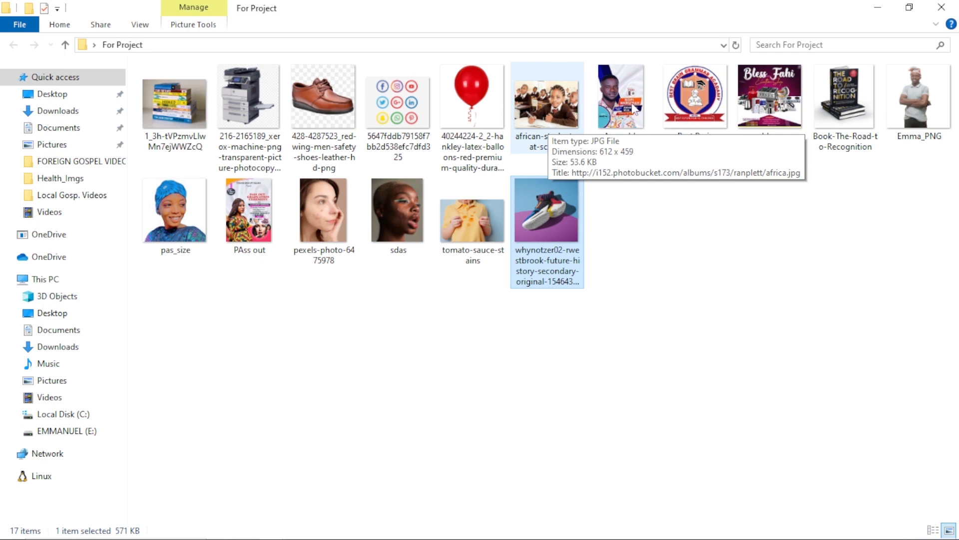
{"action": "left_click", "coordinate": [849, 80]}
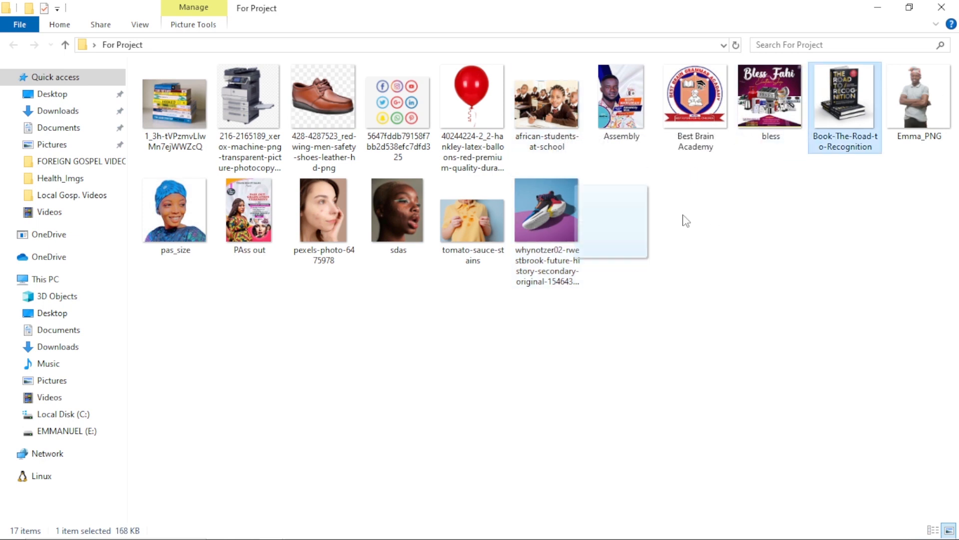
{"action": "left_click", "coordinate": [792, 93]}
{"action": "left_click_drag", "start_coordinate": [791, 88], "coordinate": [409, 334]}
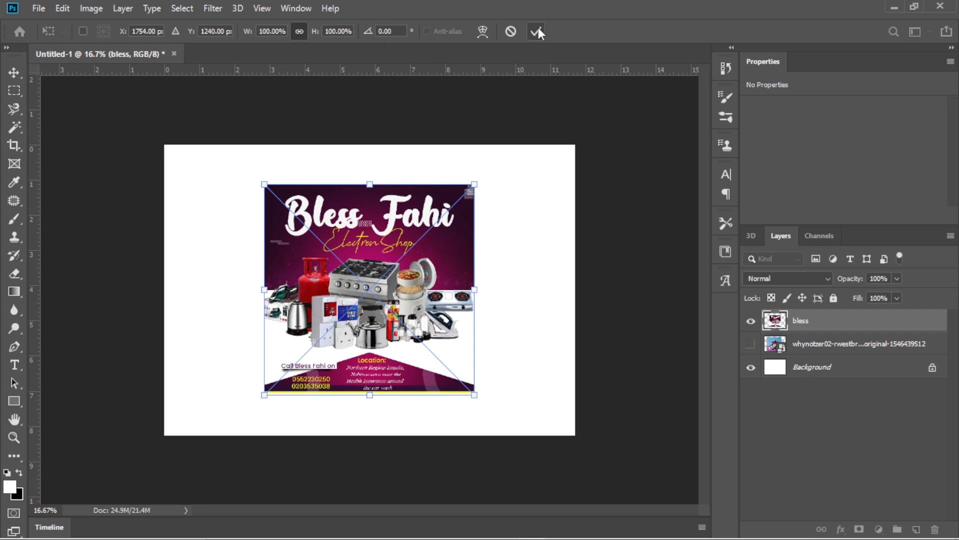
{"action": "left_click", "coordinate": [538, 28]}
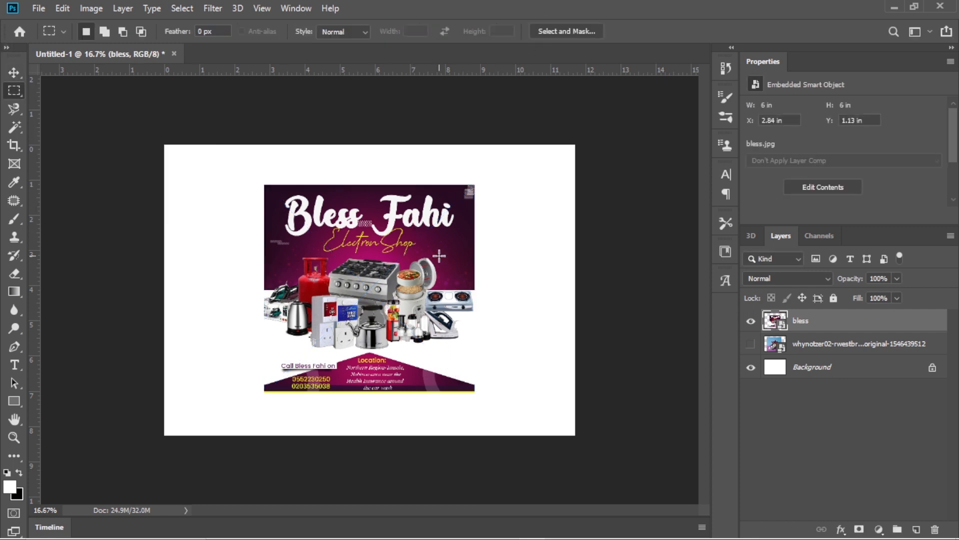
Move and proportionally enlarge the bless poster to about 7.95 by 7.95 in, at about X 1.36 in, Y 0.24 in.
{"action": "key", "text": "v"}
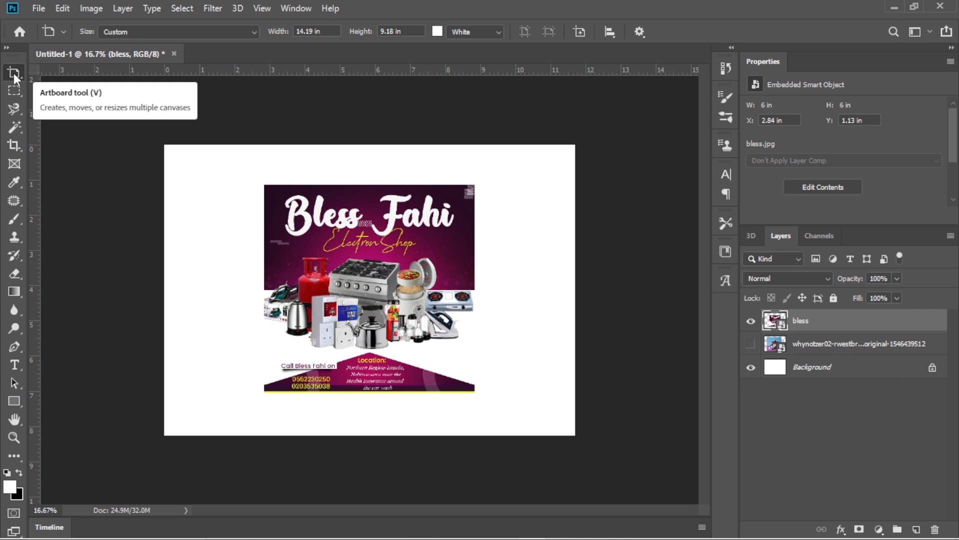
{"action": "left_click_drag", "start_coordinate": [15, 74], "coordinate": [64, 70]}
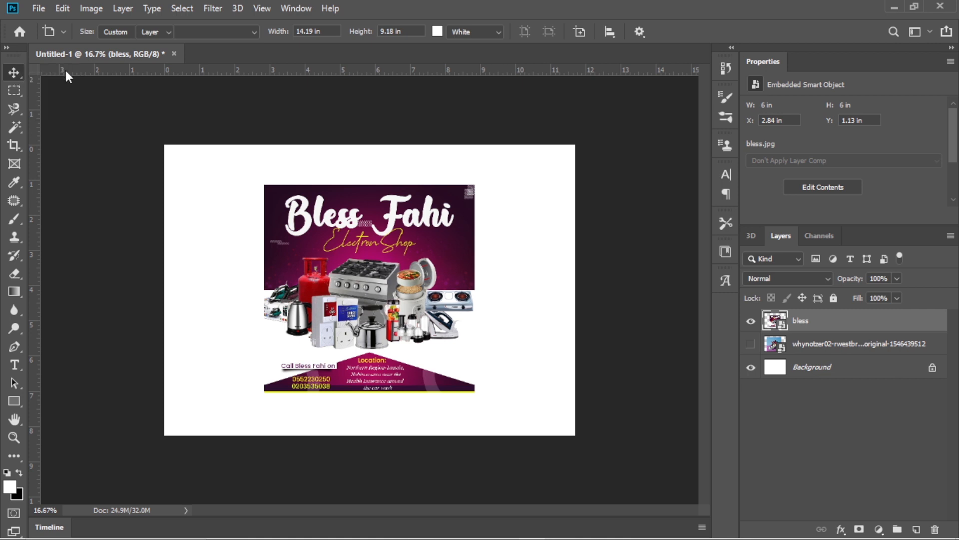
{"action": "left_click_drag", "start_coordinate": [356, 247], "coordinate": [329, 258]}
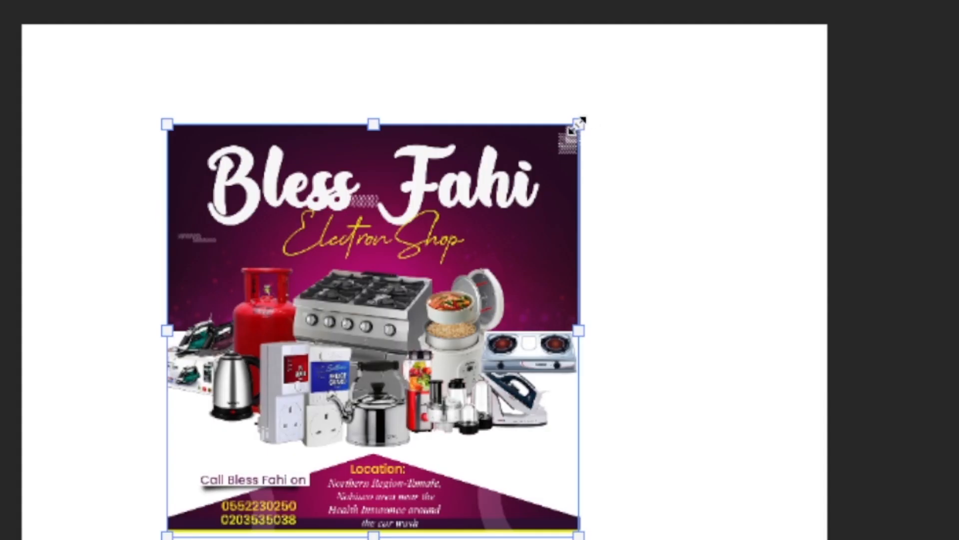
{"action": "left_click", "coordinate": [448, 196]}
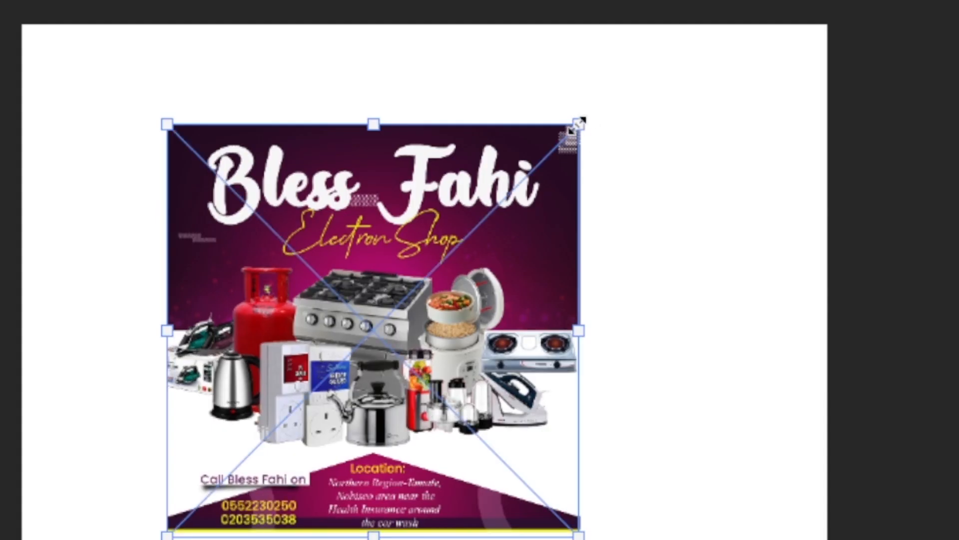
{"action": "left_click_drag", "start_coordinate": [579, 123], "coordinate": [663, 42]}
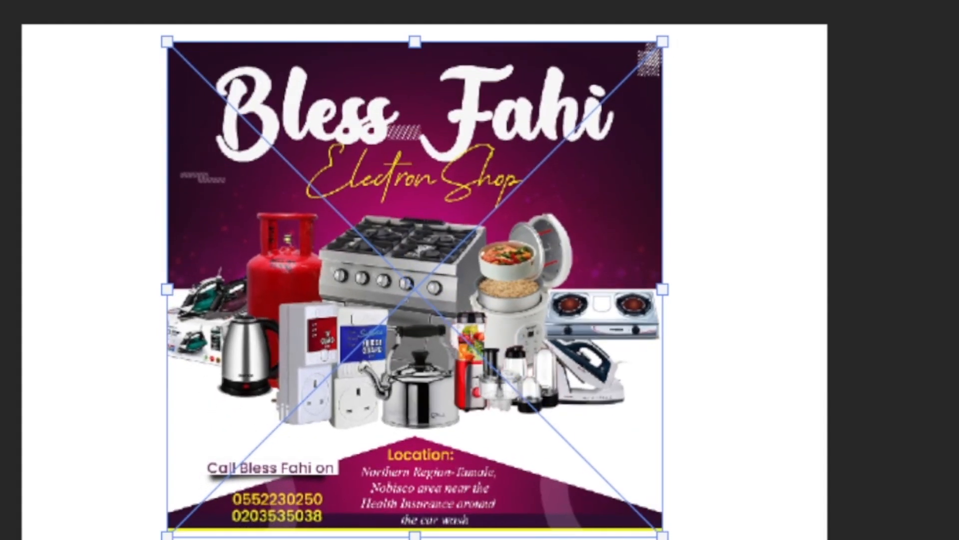
{"action": "left_click_drag", "start_coordinate": [170, 532], "coordinate": [117, 539]}
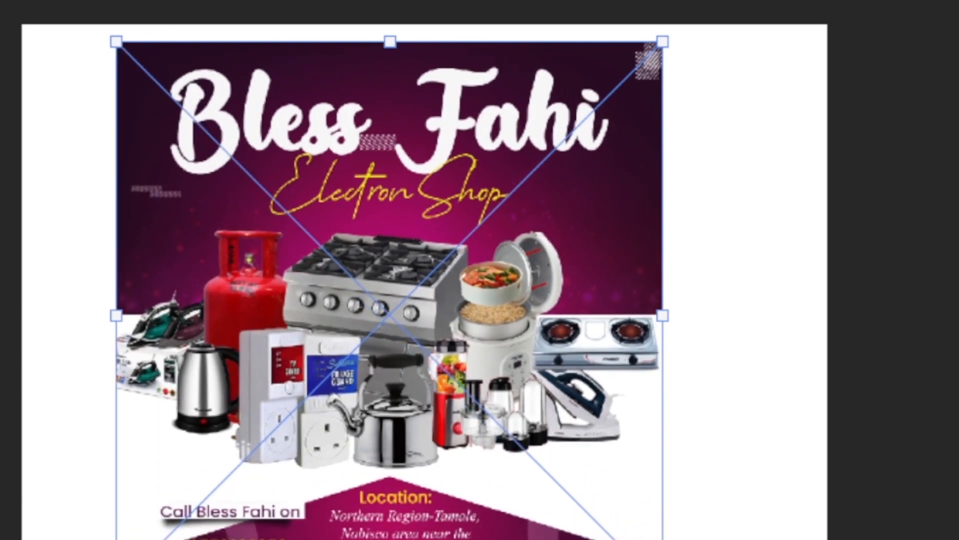
{"action": "key", "text": "Return"}
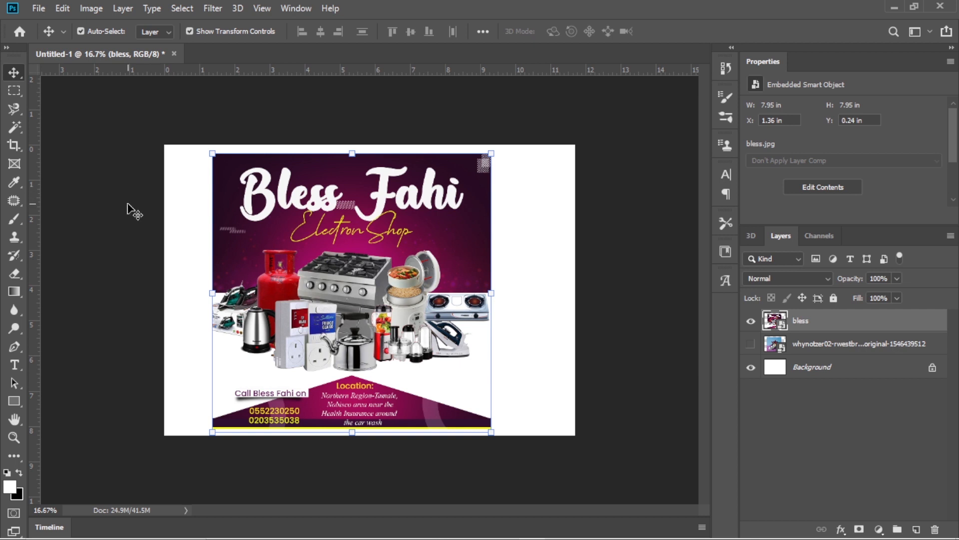
Select the poster's header area with the Rectangular Marquee Tool and try to move it with the Move Tool.
{"action": "left_click", "coordinate": [18, 90]}
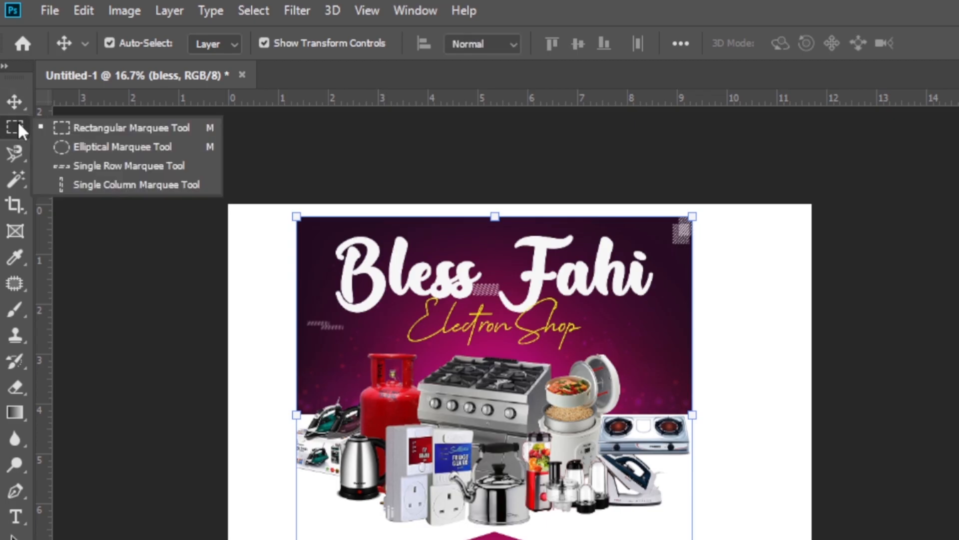
{"action": "left_click", "coordinate": [91, 94]}
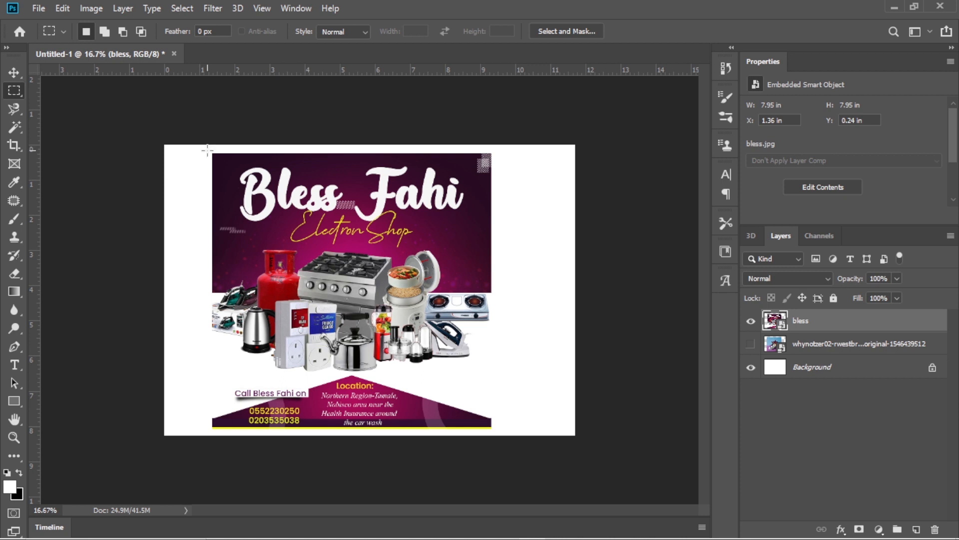
{"action": "left_click_drag", "start_coordinate": [207, 150], "coordinate": [500, 250]}
{"action": "key", "text": "v"}
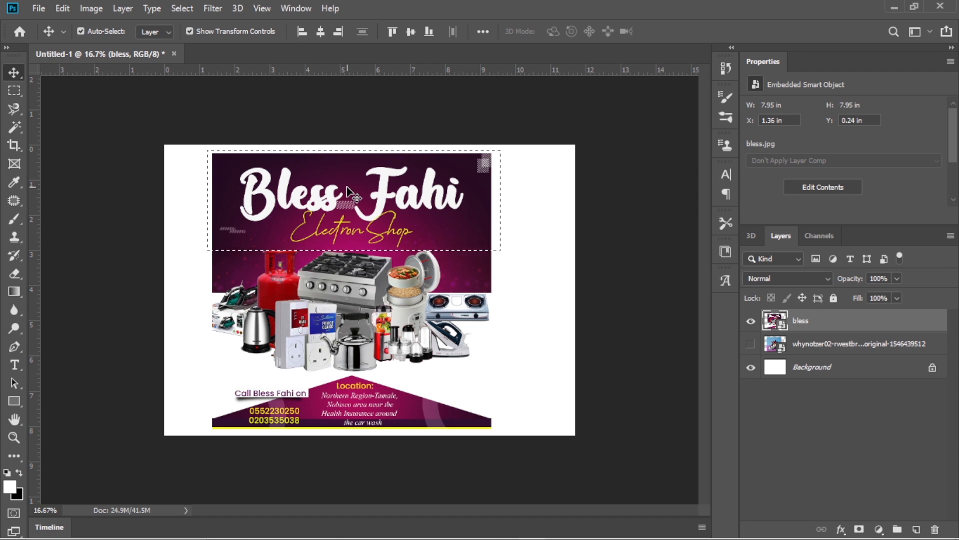
{"action": "left_click_drag", "start_coordinate": [348, 209], "coordinate": [349, 207]}
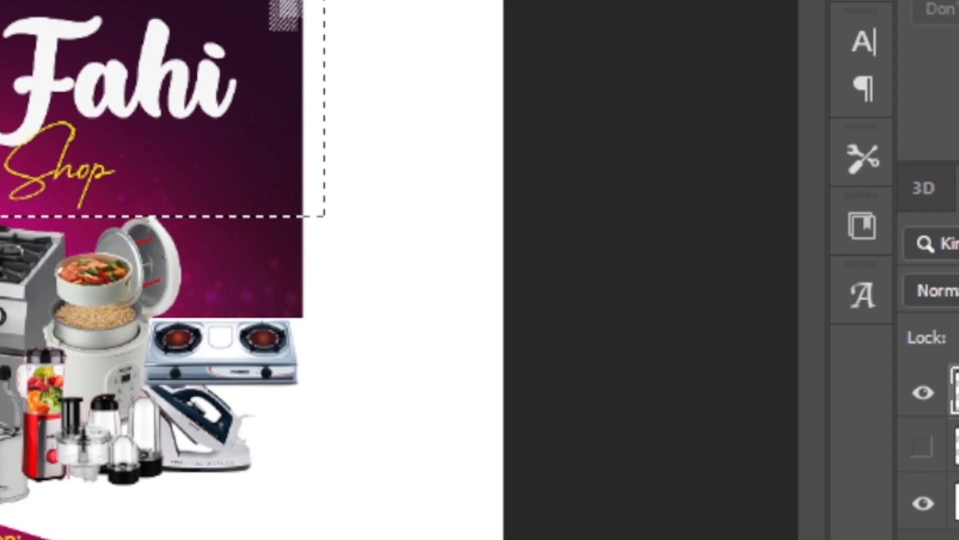
Rasterize the bless layer and make the Rectangular Marquee Tool active again.
{"action": "right_click", "coordinate": [957, 392]}
{"action": "left_click", "coordinate": [667, 256]}
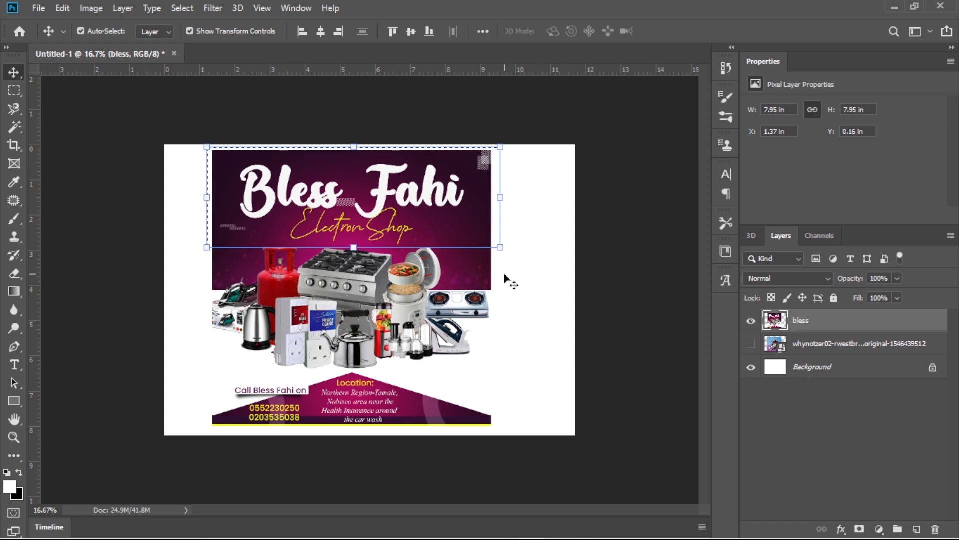
{"action": "left_click", "coordinate": [15, 89]}
{"action": "left_click", "coordinate": [110, 91]}
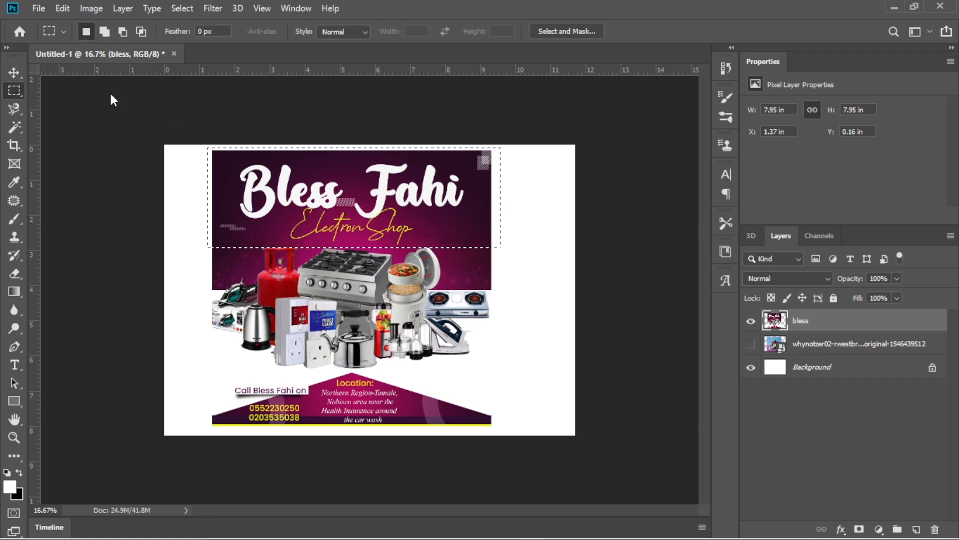
Shift the selected header area slightly right and up with the Move Tool, undo the shift and deselect.
{"action": "left_click", "coordinate": [13, 73]}
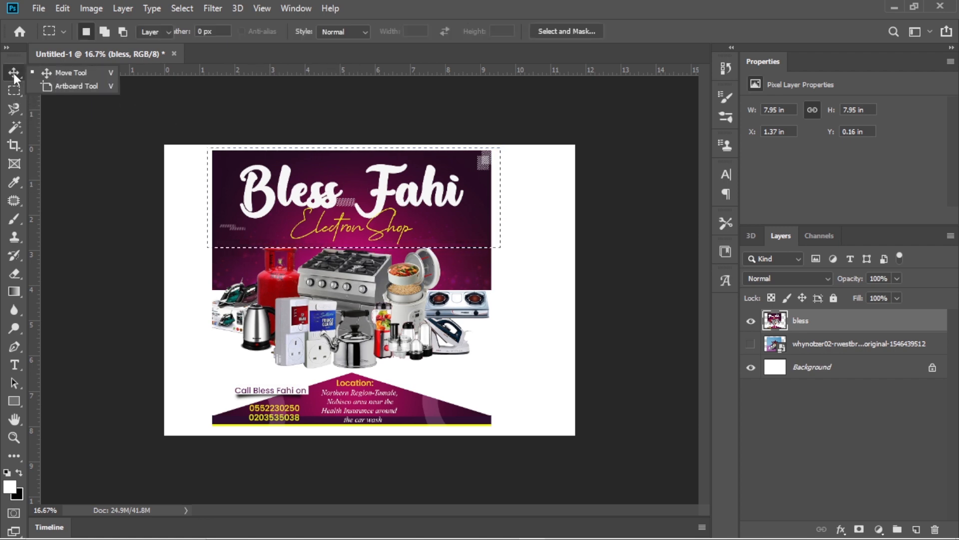
{"action": "left_click", "coordinate": [69, 74]}
{"action": "mouse_move", "coordinate": [340, 186]}
{"action": "left_mouse_down"}
{"action": "mouse_move", "coordinate": [375, 149]}
{"action": "mouse_move", "coordinate": [449, 181]}
{"action": "mouse_move", "coordinate": [374, 274]}
{"action": "mouse_move", "coordinate": [261, 168]}
{"action": "mouse_move", "coordinate": [440, 165]}
{"action": "mouse_move", "coordinate": [360, 277]}
{"action": "mouse_move", "coordinate": [340, 165]}
{"action": "mouse_move", "coordinate": [322, 182]}
{"action": "left_mouse_up"}
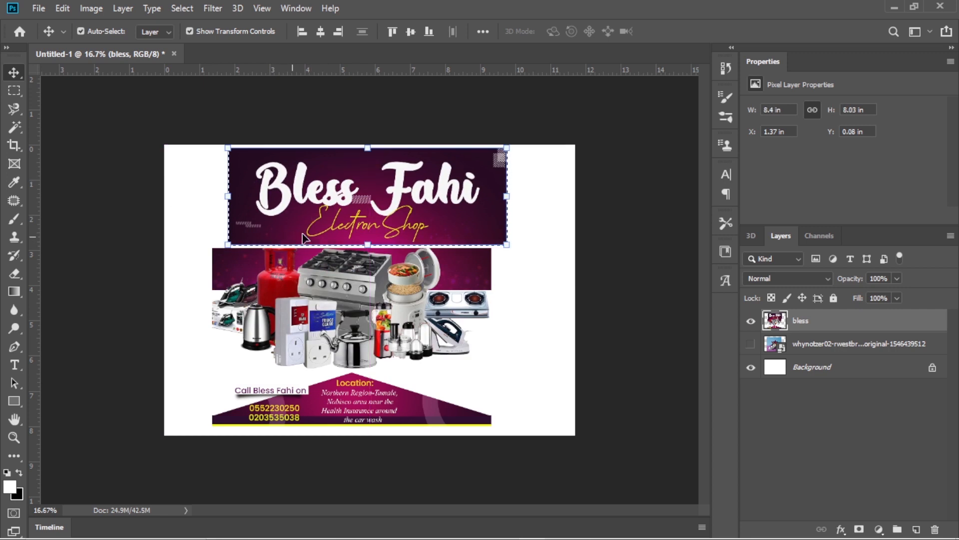
{"action": "key", "text": "ctrl"}
{"action": "key", "text": "ctrl+z"}
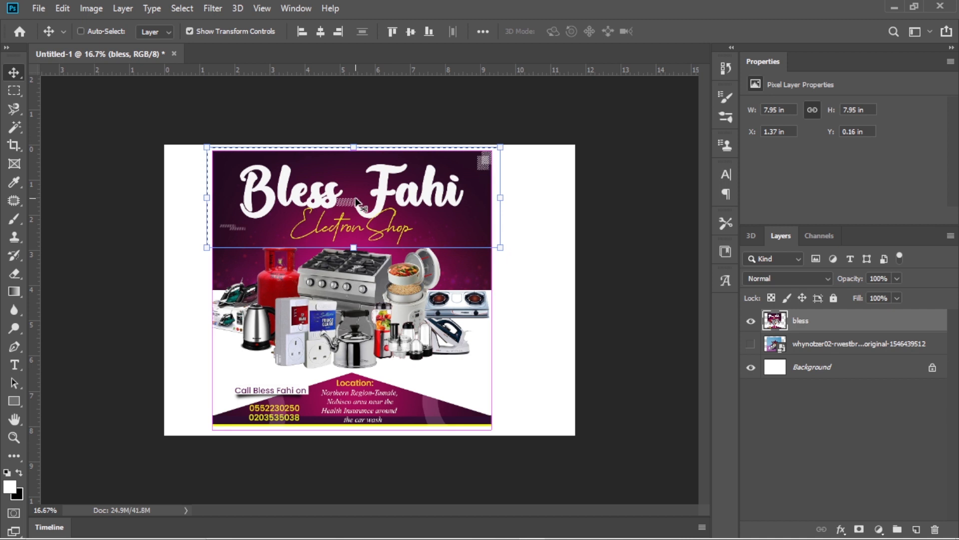
{"action": "key", "text": "ctrl+d"}
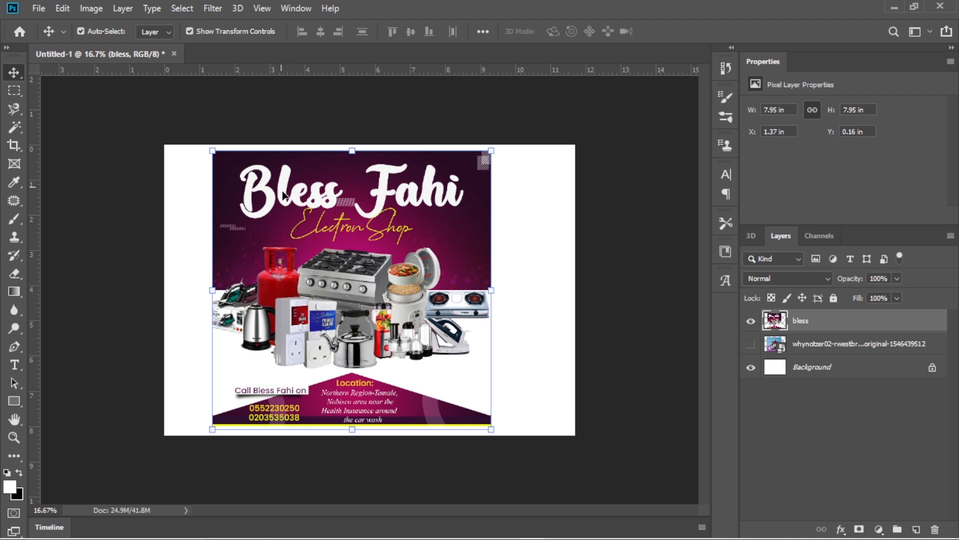
Select the poster's bottom contact and location section with the Rectangular Marquee Tool.
{"action": "scroll", "coordinate": [328, 216], "scroll_direction": "up", "scroll_amount": 1}
{"action": "scroll", "coordinate": [328, 216], "scroll_direction": "up", "scroll_amount": 1}
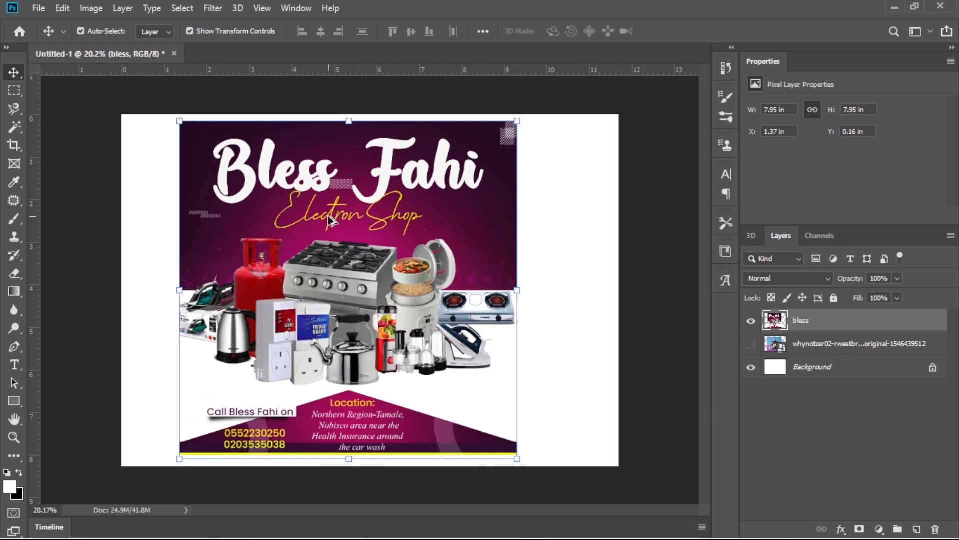
{"action": "scroll", "coordinate": [328, 216], "scroll_direction": "up", "scroll_amount": 1}
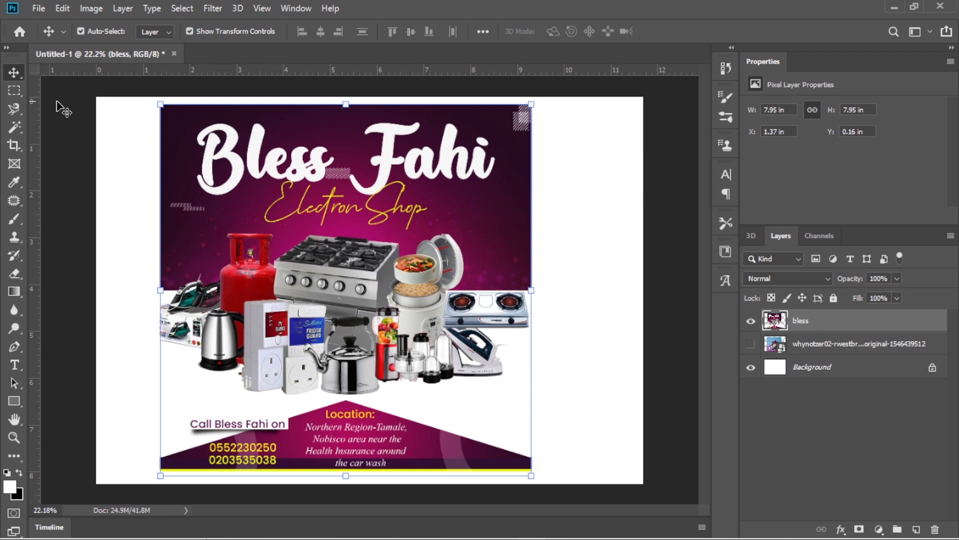
{"action": "left_click", "coordinate": [15, 90]}
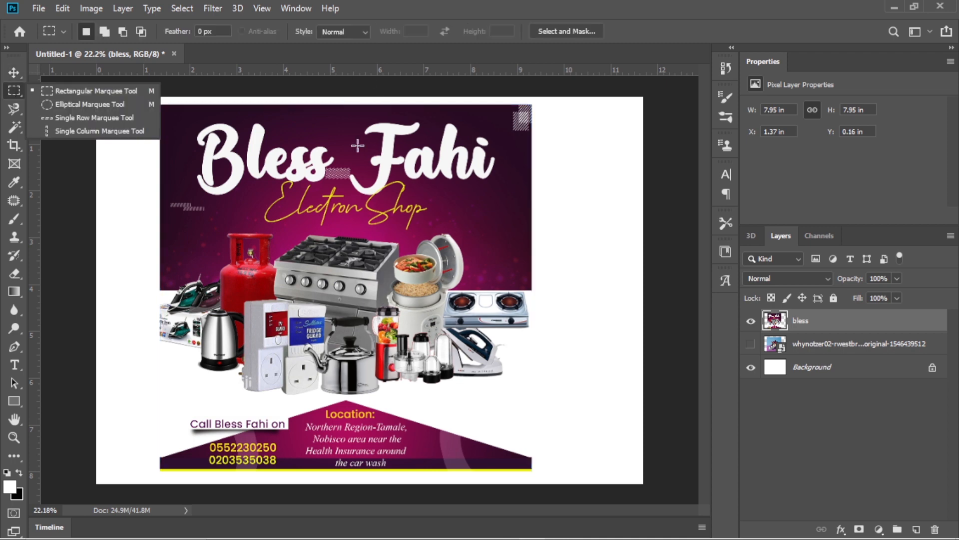
{"action": "left_click", "coordinate": [122, 89]}
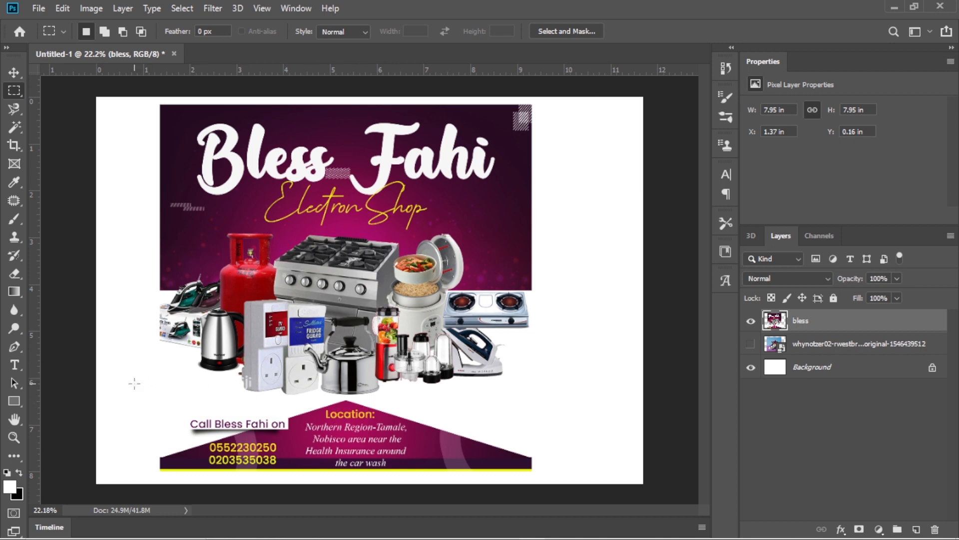
{"action": "left_click_drag", "start_coordinate": [135, 384], "coordinate": [564, 484]}
Move the selected contact section slightly down with the Move Tool, undo the move and deselect.
{"action": "key", "text": "v"}
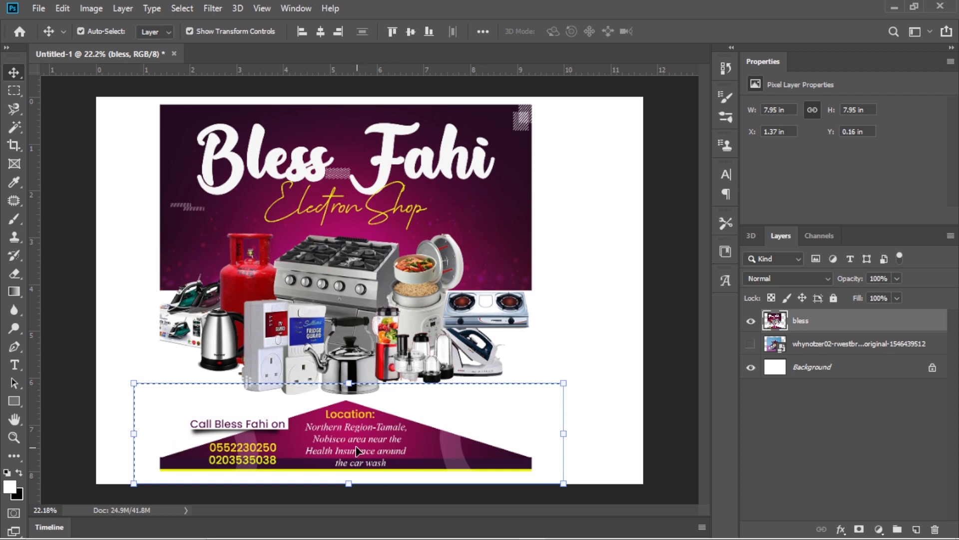
{"action": "left_click_drag", "start_coordinate": [272, 428], "coordinate": [363, 454]}
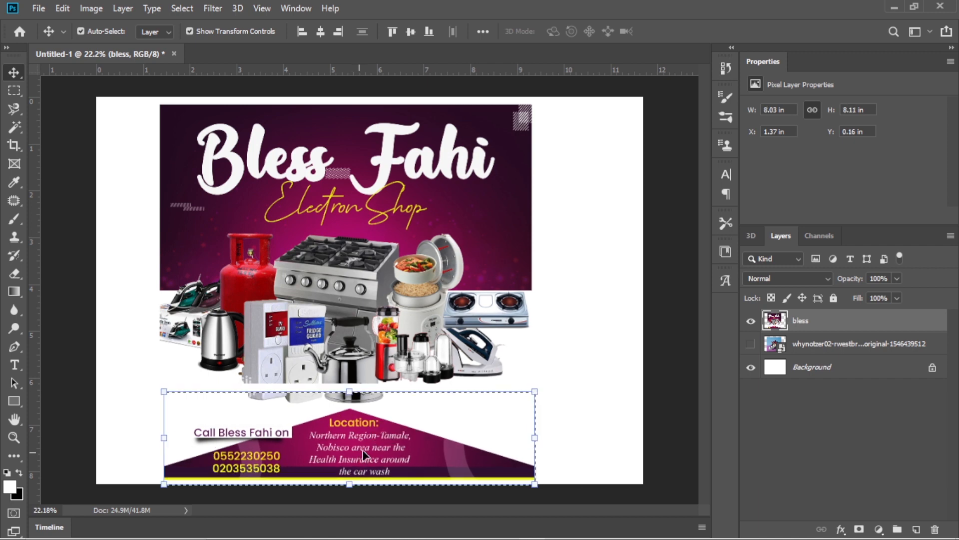
{"action": "key", "text": "ctrl+z"}
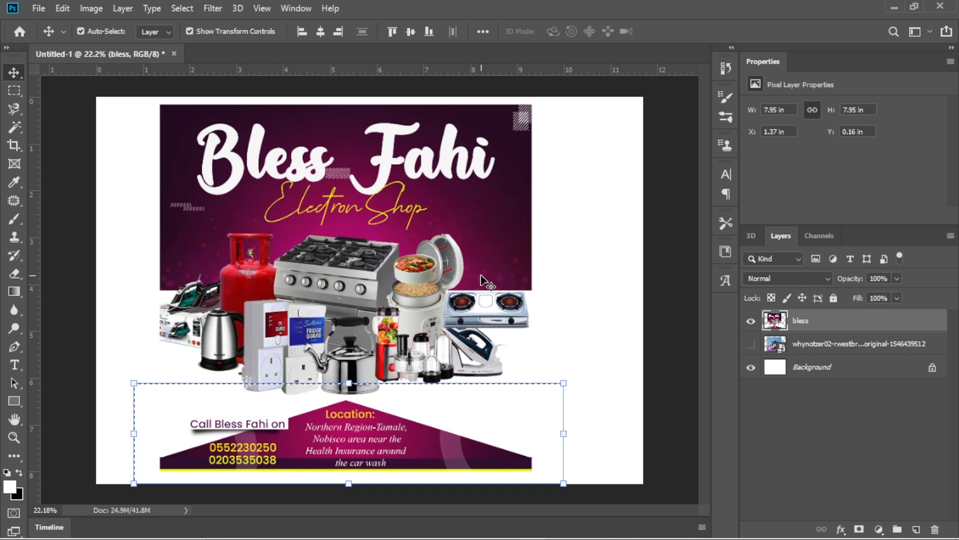
{"action": "key", "text": "ctrl+d"}
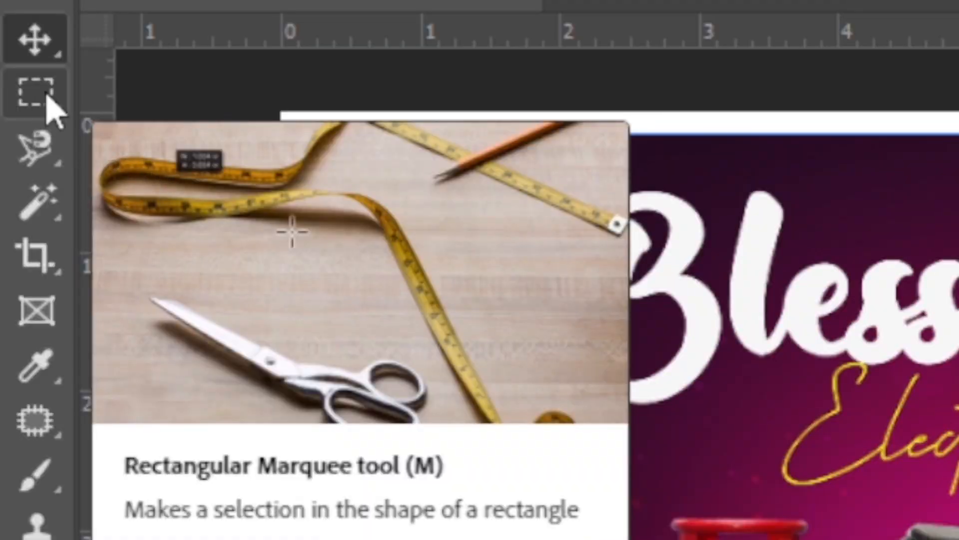
Activate the Elliptical Marquee Tool and, after picking the sneaker layer, make the bless layer the active one.
{"action": "left_click", "coordinate": [47, 96]}
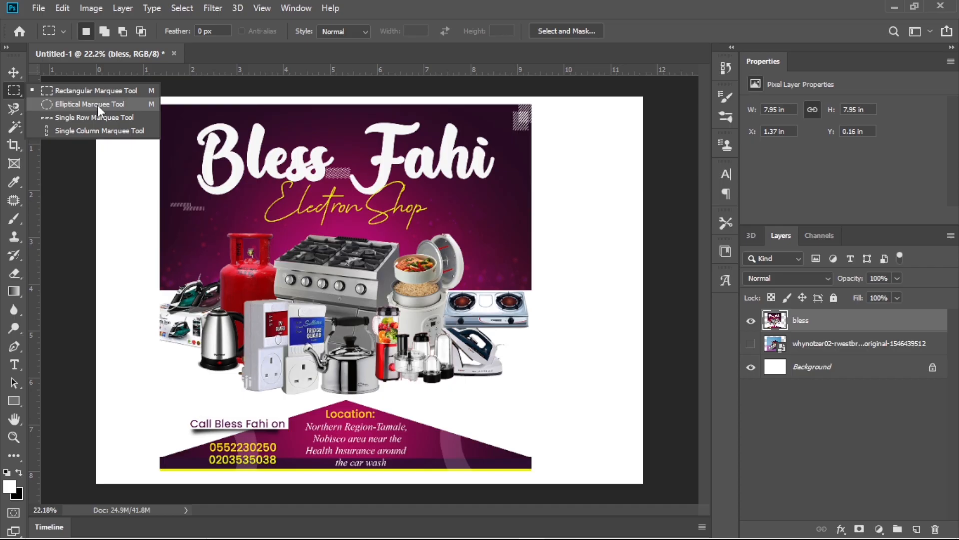
{"action": "left_click", "coordinate": [98, 106]}
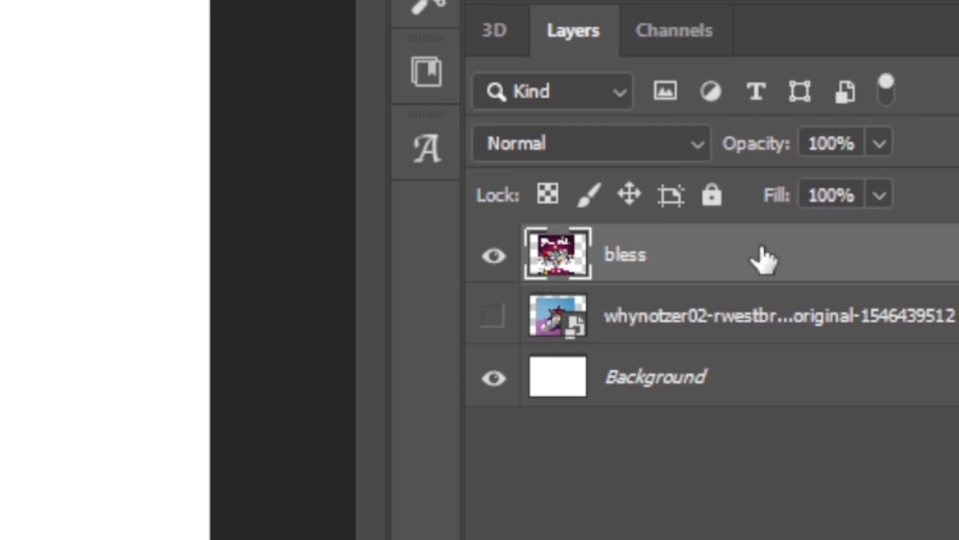
{"action": "left_click", "coordinate": [677, 327]}
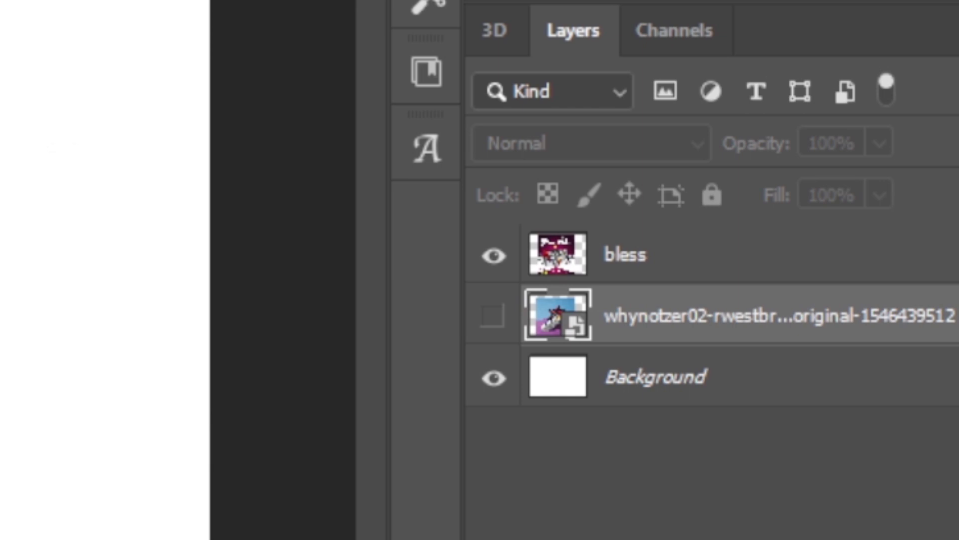
{"action": "left_click", "coordinate": [646, 257]}
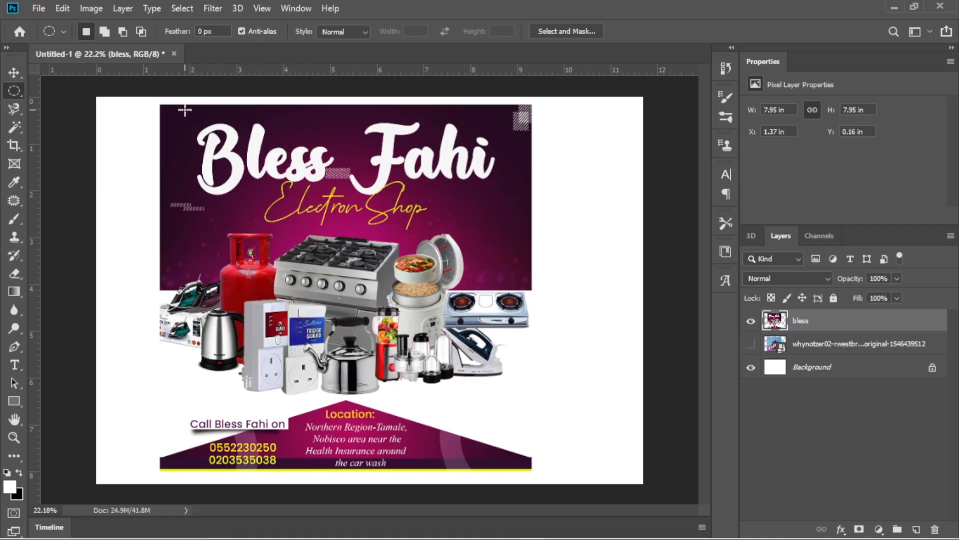
Draw an elliptical selection around the word Bless in the poster title and nudge the selection slightly left.
{"action": "left_click_drag", "start_coordinate": [184, 110], "coordinate": [354, 216]}
{"action": "key", "text": "Left"}
{"action": "key", "text": "Left"}
{"action": "key", "text": "Left"}
{"action": "key", "text": "Left"}
{"action": "key", "text": "Left"}
{"action": "key", "text": "Left"}
{"action": "key", "text": "Left"}
{"action": "key", "text": "Left"}
{"action": "key", "text": "Left"}
{"action": "key", "text": "Left"}
Move the selected Bless ellipse down and right with the Move Tool, undo the move and deselect.
{"action": "key", "text": "v"}
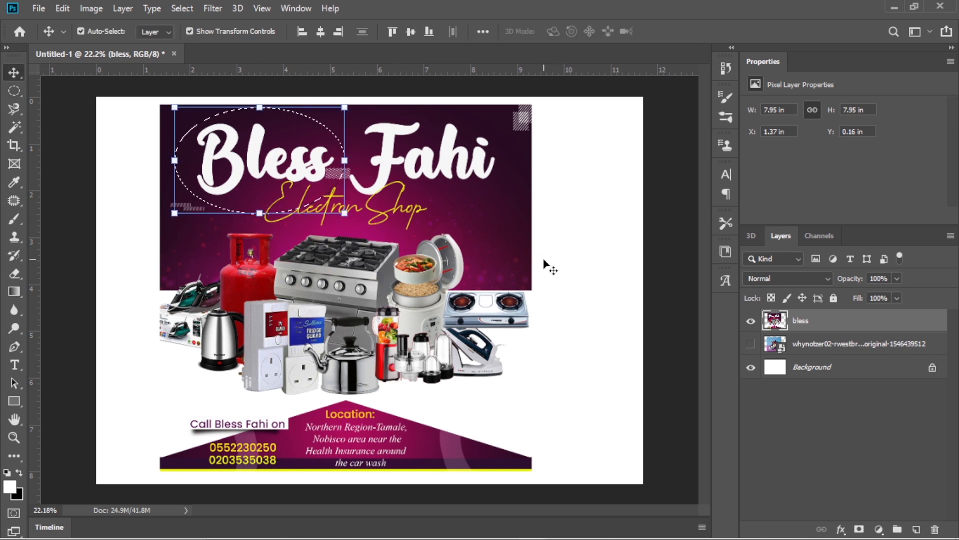
{"action": "left_click_drag", "start_coordinate": [260, 146], "coordinate": [541, 165]}
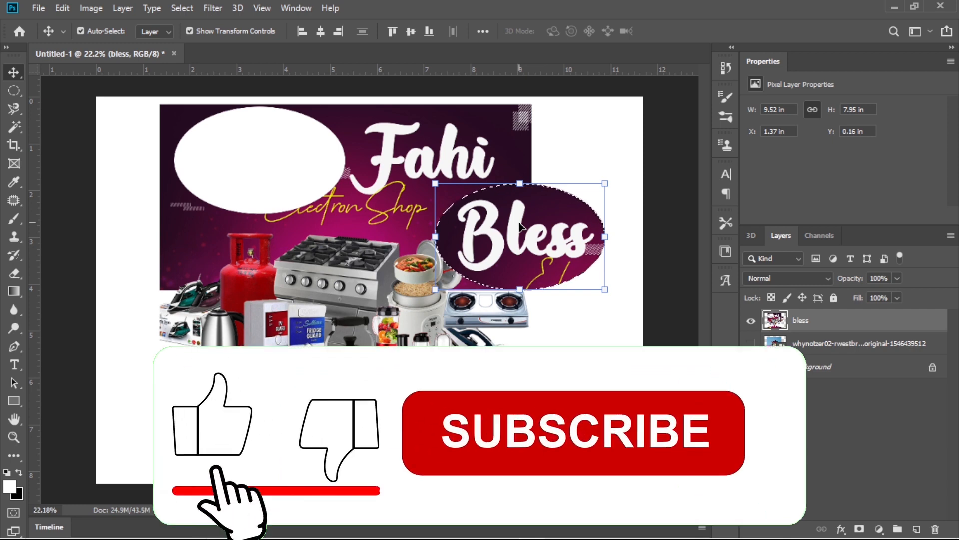
{"action": "key", "text": "ctrl+z"}
{"action": "key", "text": "ctrl+d"}
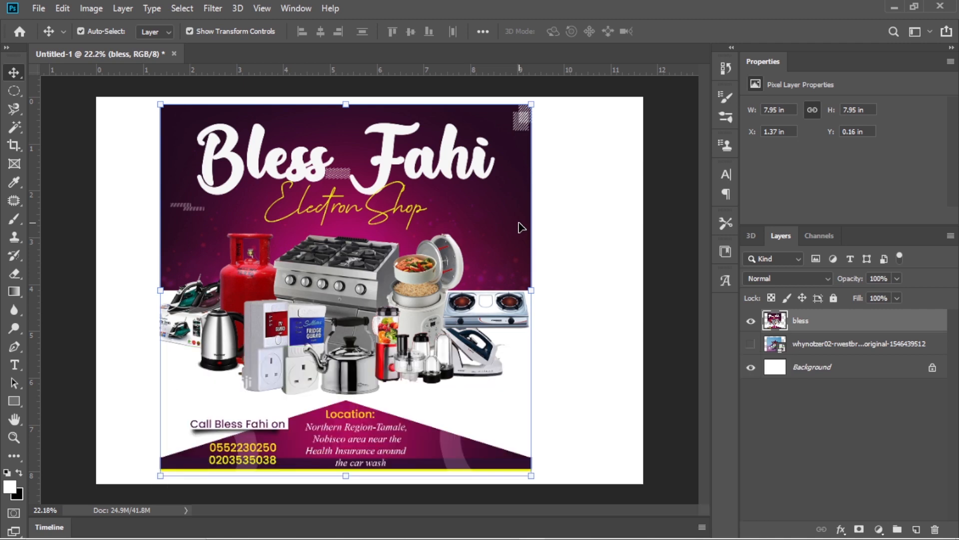
Draw a perfectly circular selection with the Elliptical Marquee Tool over the poster's upper-left area, from the title down to the cooker.
{"action": "left_click", "coordinate": [12, 94]}
{"action": "left_click", "coordinate": [76, 101]}
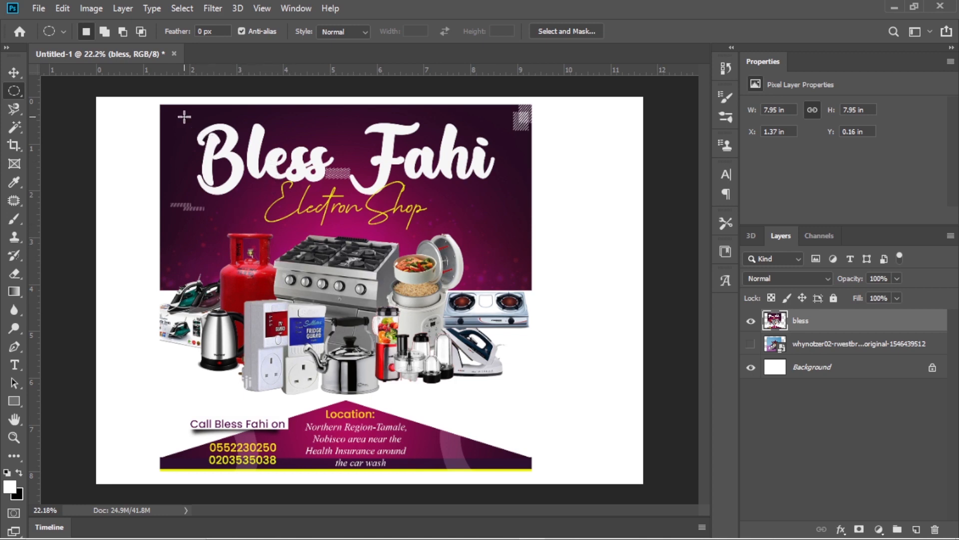
{"action": "left_click_drag", "start_coordinate": [184, 117], "coordinate": [427, 313]}
Move the selected circular area down and right with the Move Tool, undo the move and deselect.
{"action": "key", "text": "v"}
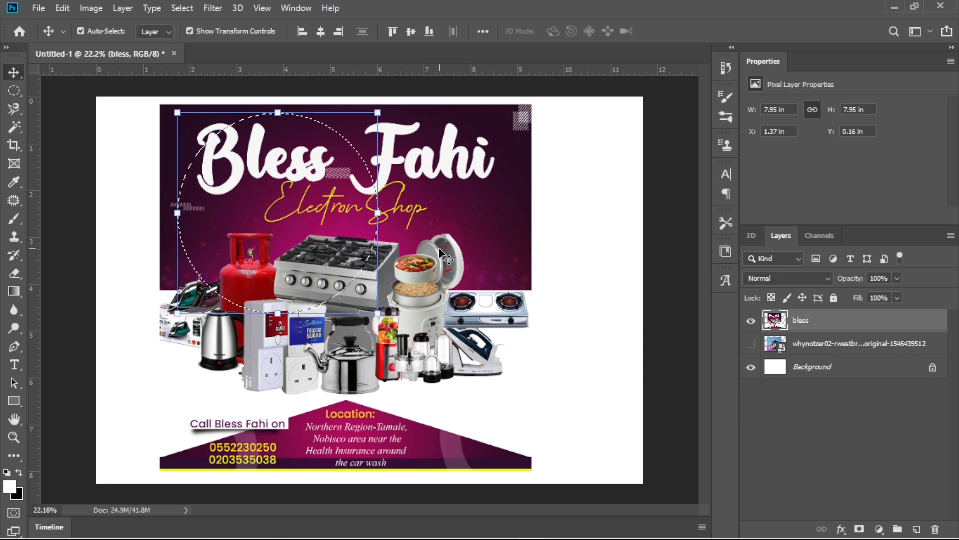
{"action": "left_click_drag", "start_coordinate": [466, 182], "coordinate": [434, 320]}
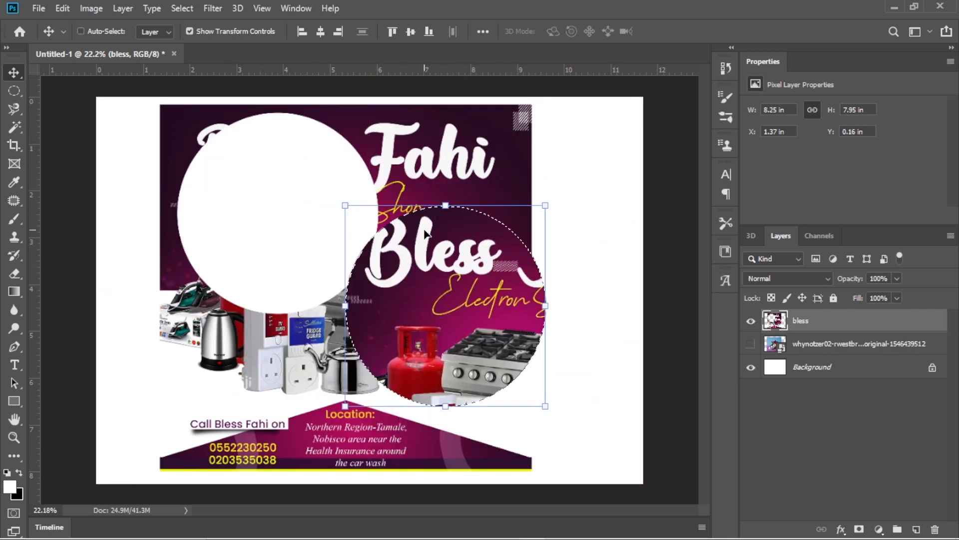
{"action": "key", "text": "ctrl+z"}
{"action": "key", "text": "ctrl+z"}
{"action": "key", "text": "ctrl+z"}
{"action": "key", "text": "ctrl+z"}
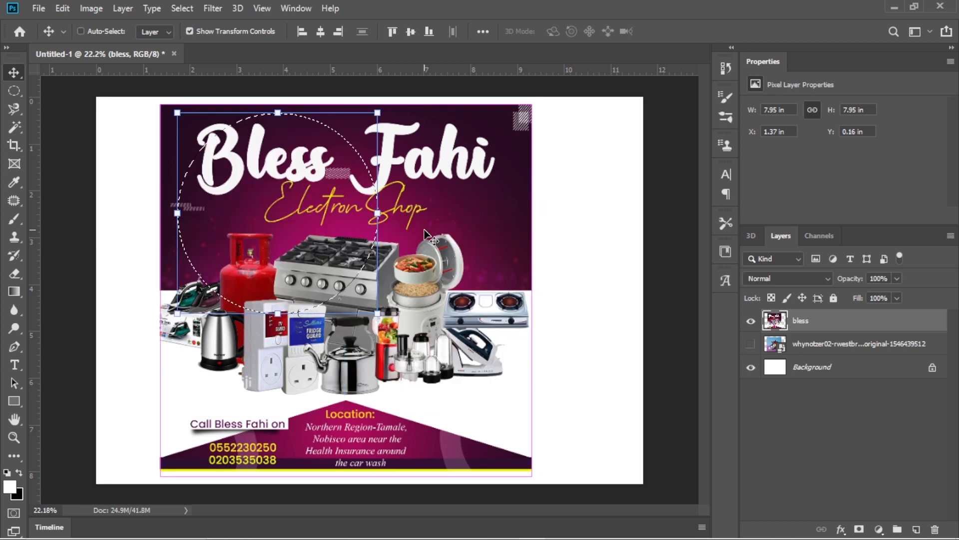
{"action": "key", "text": "ctrl+d"}
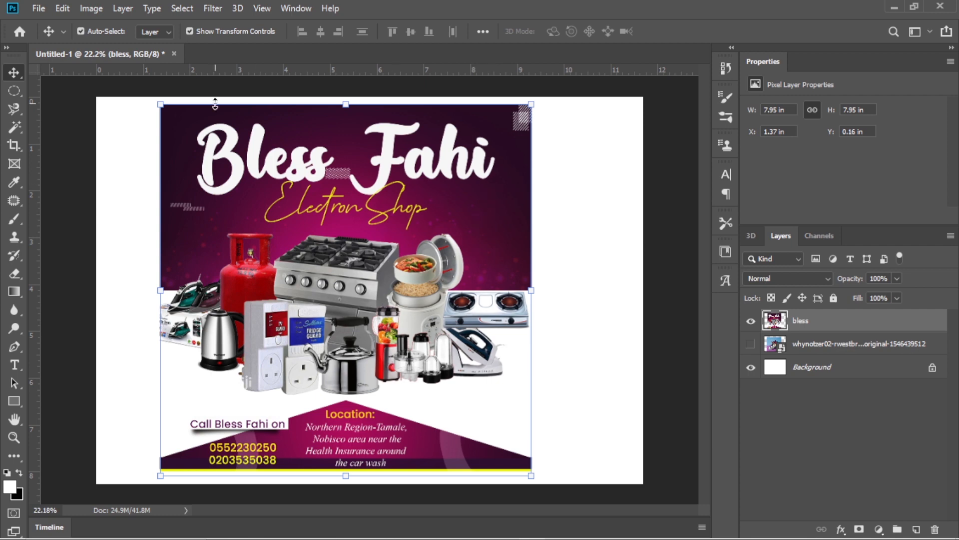
Hide the bless layer, switch to the For Project folder in File Explorer and place it as a smaller window beside the canvas.
{"action": "left_click", "coordinate": [751, 324]}
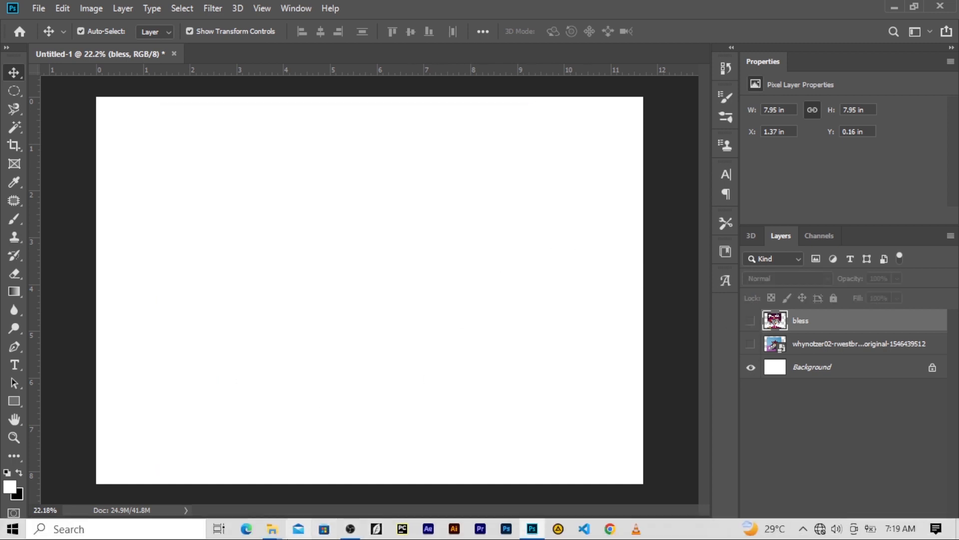
{"action": "mouse_move", "coordinate": [274, 528]}
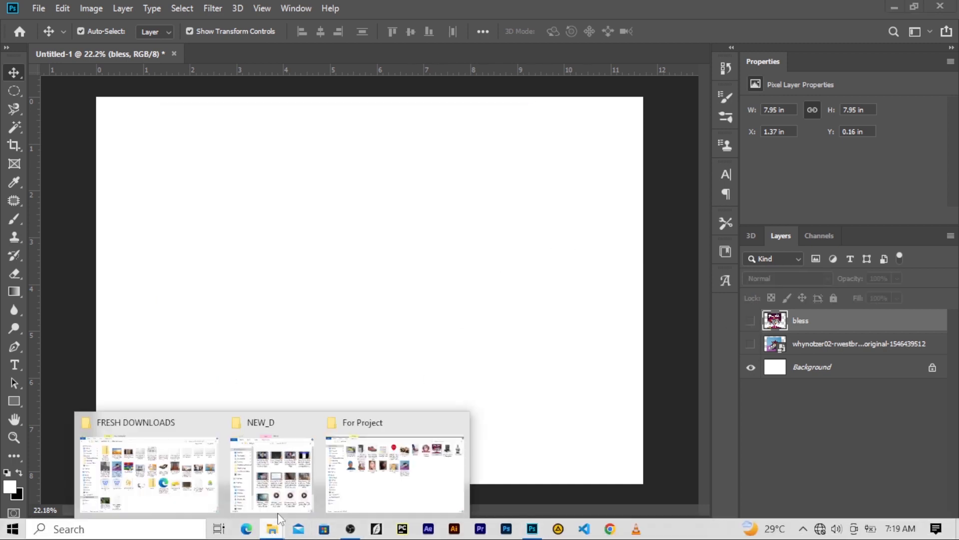
{"action": "left_click", "coordinate": [370, 483]}
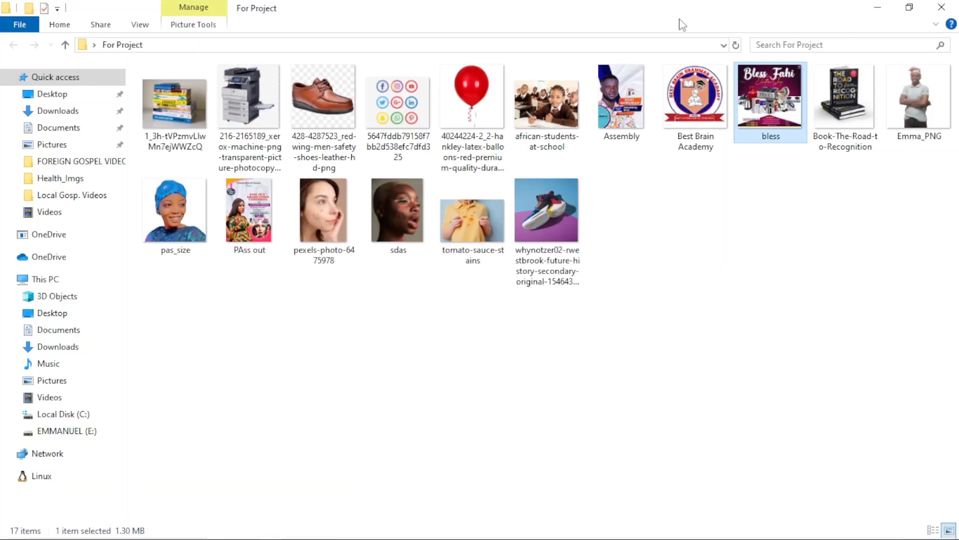
{"action": "left_click", "coordinate": [908, 7]}
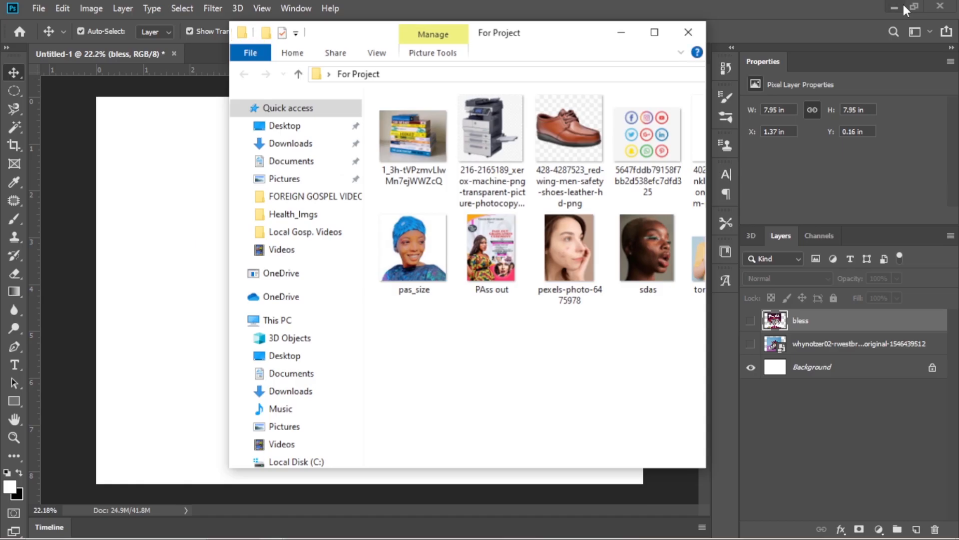
{"action": "left_click_drag", "start_coordinate": [573, 61], "coordinate": [804, 104]}
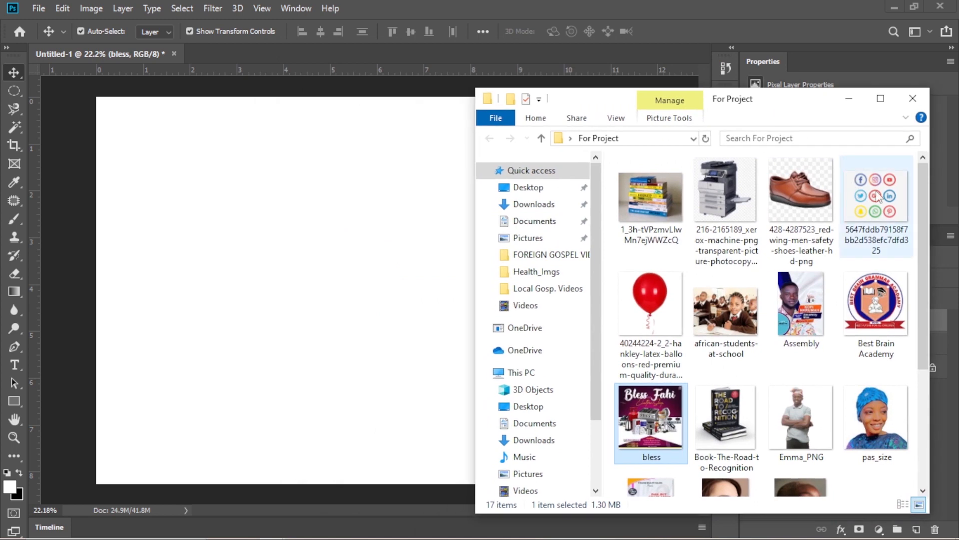
Place the social media icons image from the For Project folder on the canvas and rasterize its layer.
{"action": "left_click", "coordinate": [878, 194]}
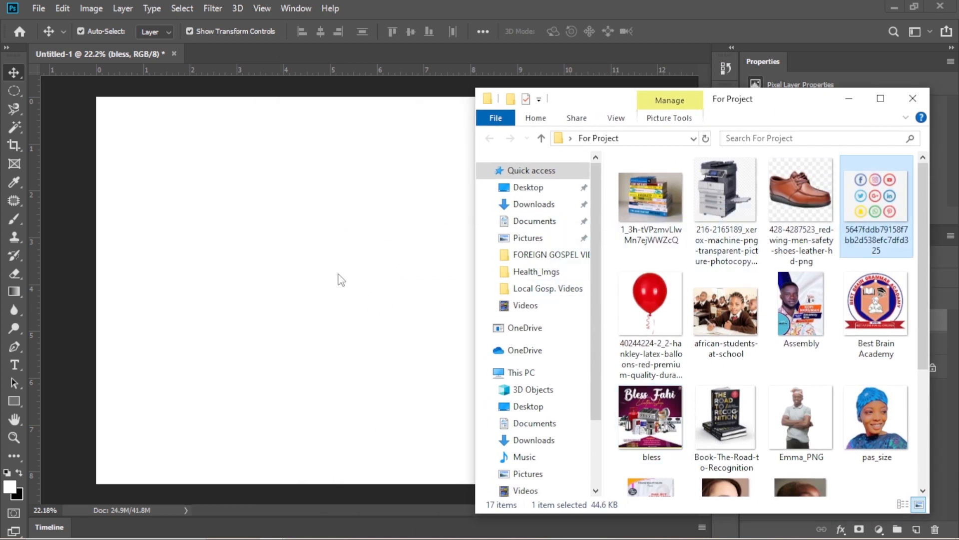
{"action": "left_click_drag", "start_coordinate": [341, 279], "coordinate": [337, 273]}
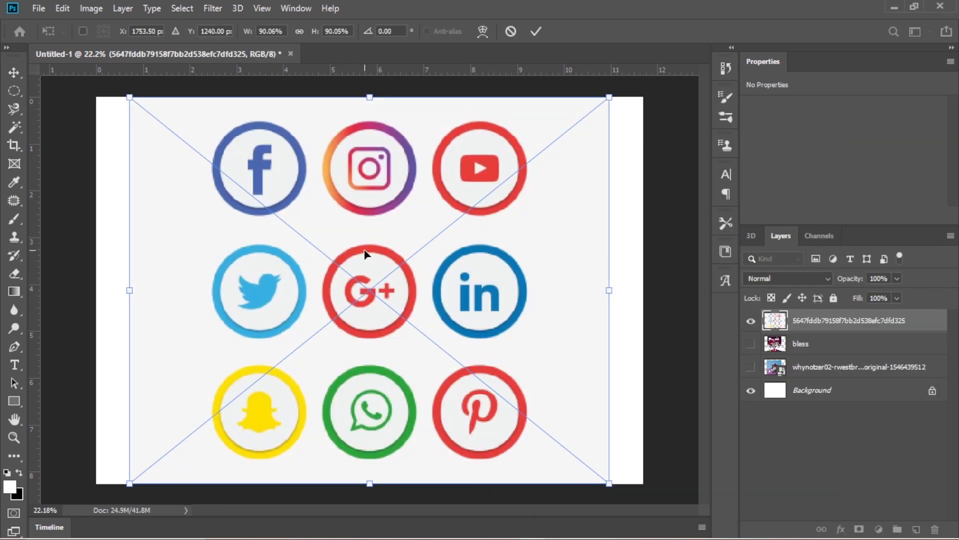
{"action": "key", "text": "Return"}
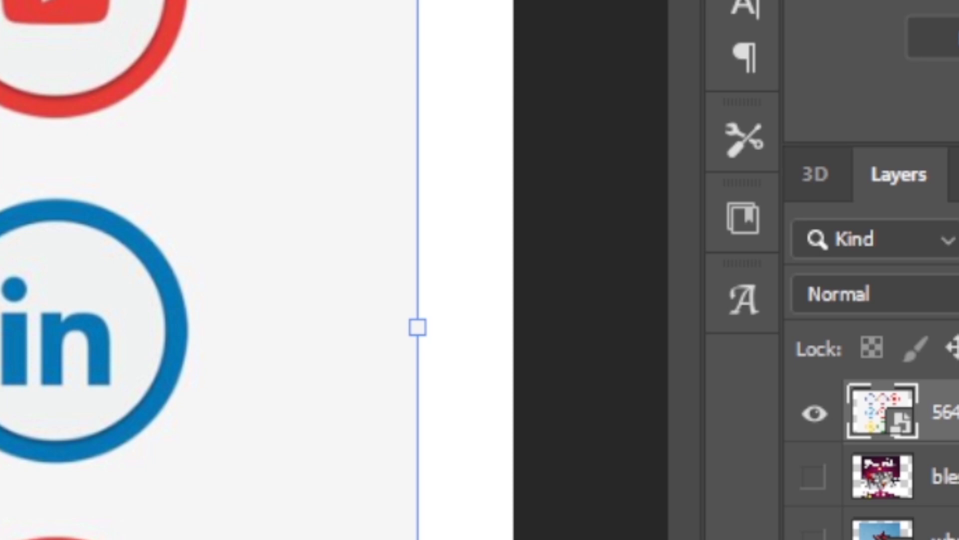
{"action": "right_click", "coordinate": [939, 412]}
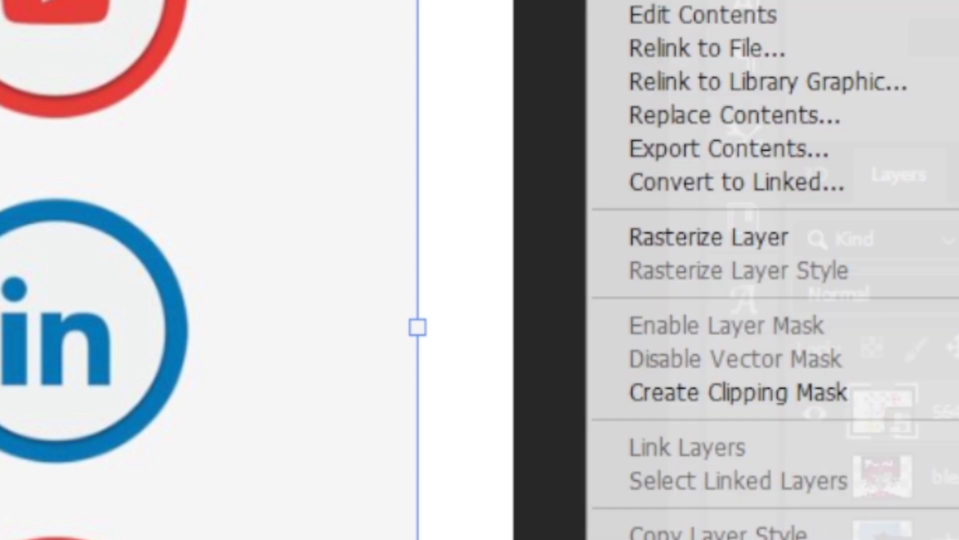
{"action": "left_click", "coordinate": [771, 237]}
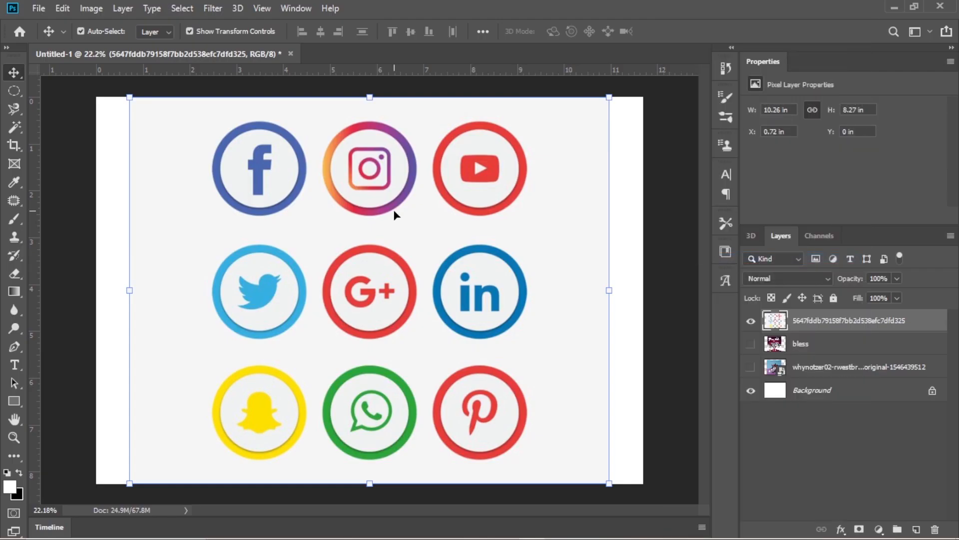
Select the Facebook icon on the placed image with the Rectangular Marquee Tool.
{"action": "left_click", "coordinate": [17, 91]}
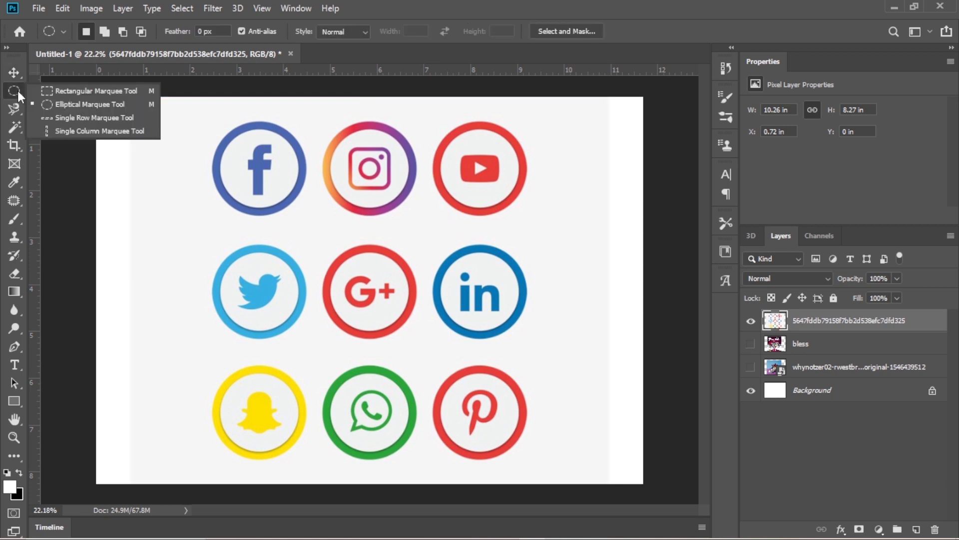
{"action": "left_click", "coordinate": [66, 92]}
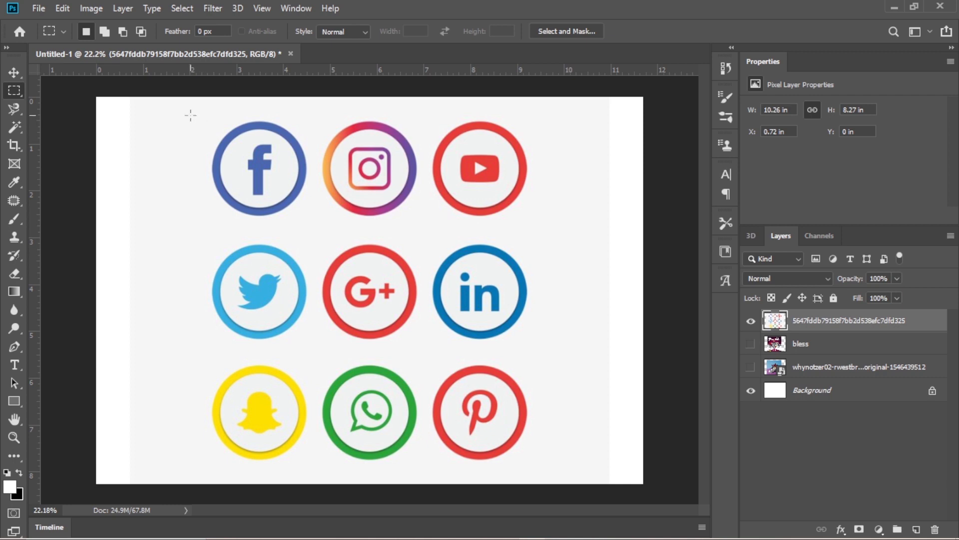
{"action": "left_click_drag", "start_coordinate": [191, 115], "coordinate": [319, 224]}
Move the selected Facebook icon about 0.8 in left and 0.37 in down, undo the move and deselect.
{"action": "key", "text": "v"}
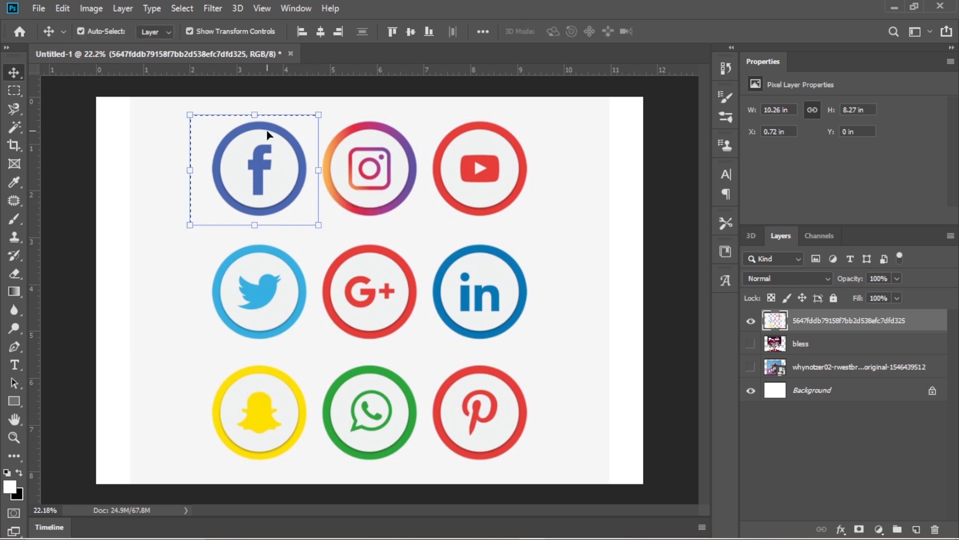
{"action": "left_click_drag", "start_coordinate": [255, 135], "coordinate": [229, 148]}
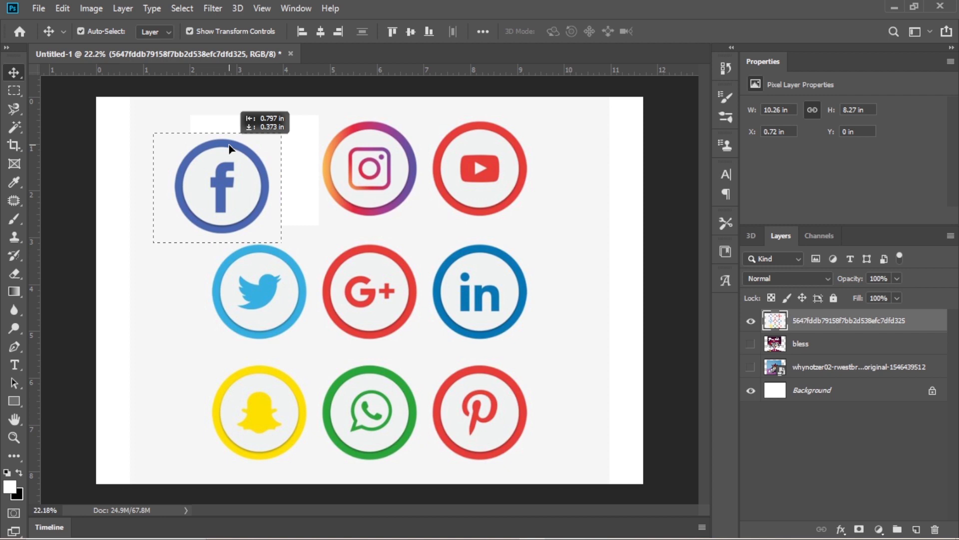
{"action": "left_click_drag", "start_coordinate": [229, 148], "coordinate": [229, 148]}
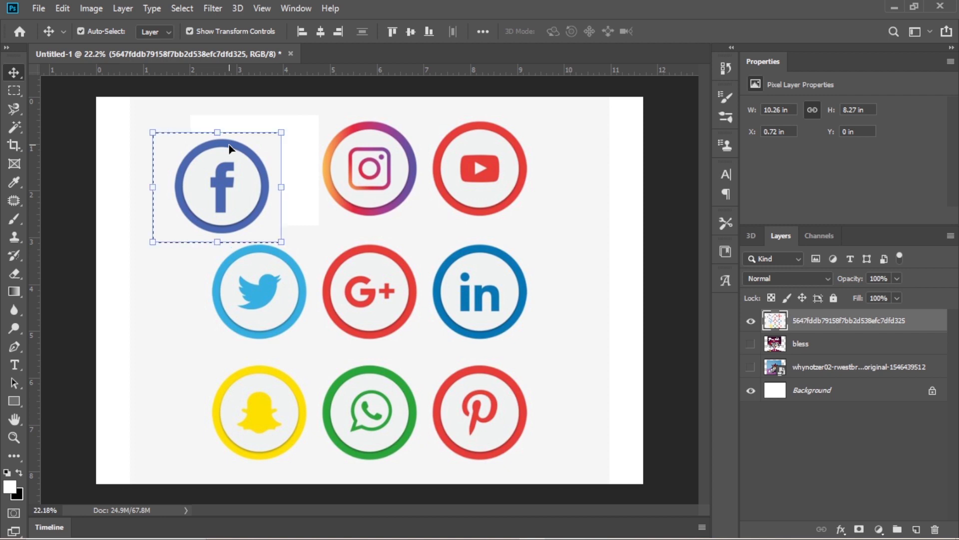
{"action": "key", "text": "ctrl+z"}
{"action": "key", "text": "ctrl+d"}
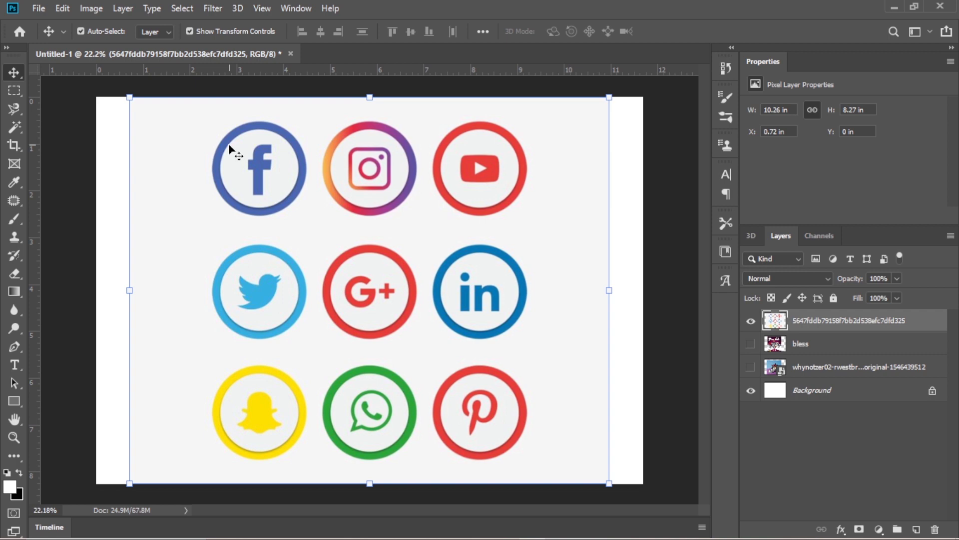
Delete the placed icons layer and open the social media icons image from the For Project folder as a separate document.
{"action": "key", "text": "Delete"}
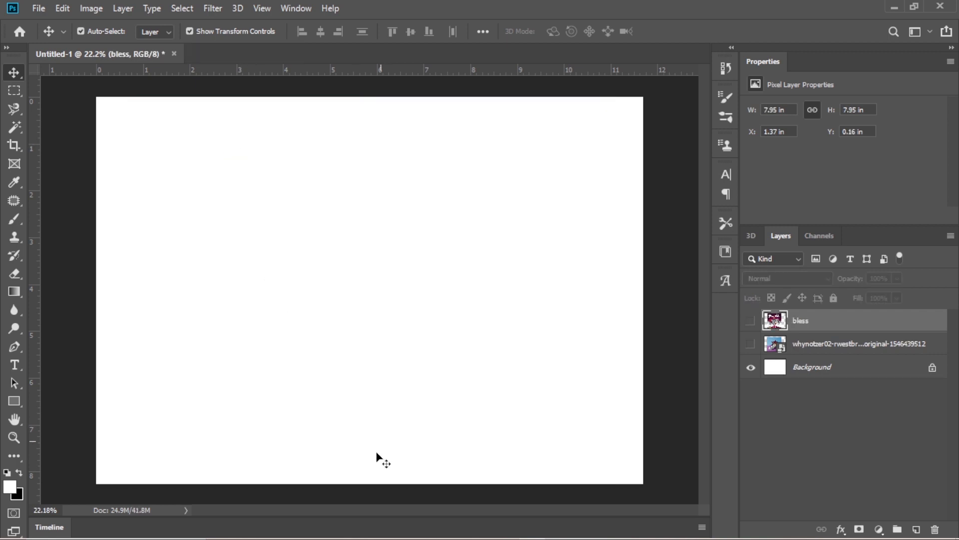
{"action": "mouse_move", "coordinate": [395, 539]}
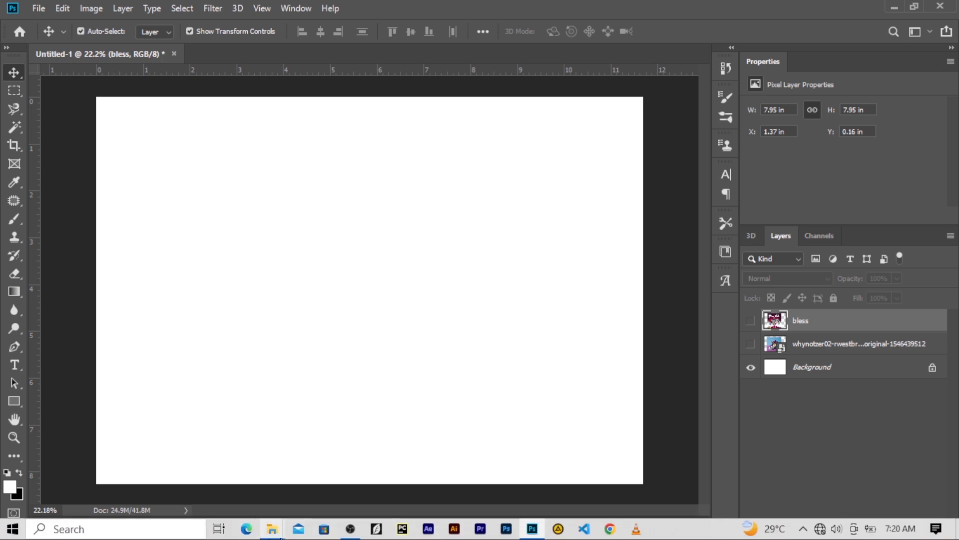
{"action": "mouse_move", "coordinate": [276, 534]}
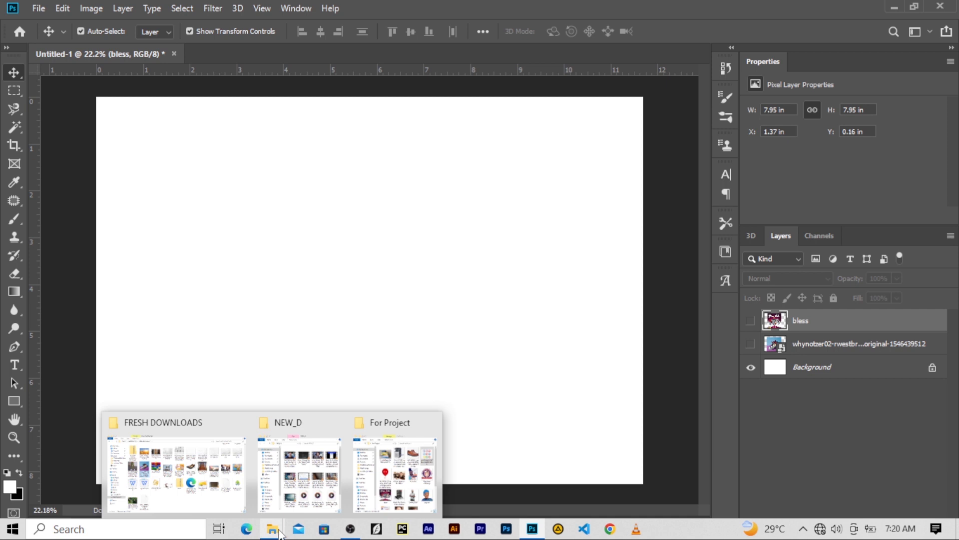
{"action": "left_click", "coordinate": [395, 474]}
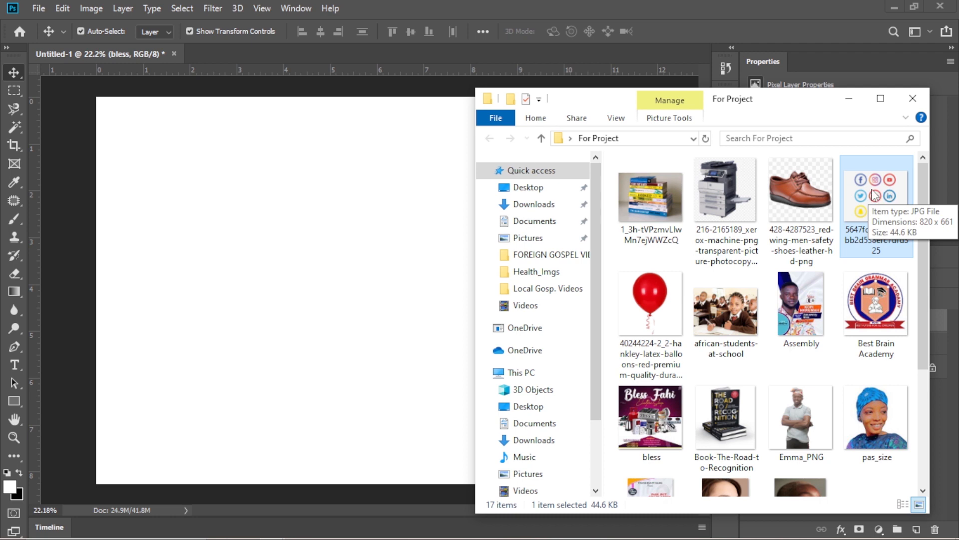
{"action": "left_click_drag", "start_coordinate": [886, 187], "coordinate": [513, 18]}
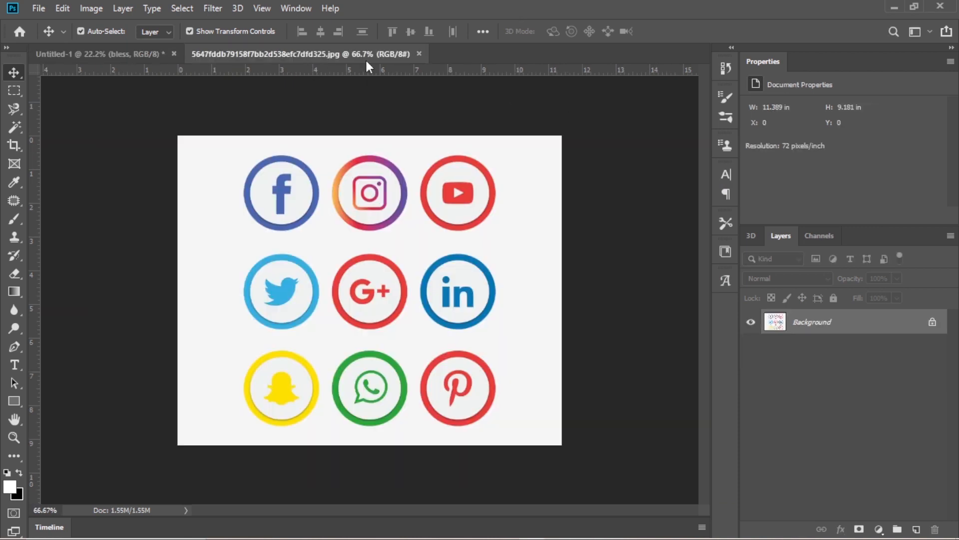
Switch to the Untitled-1 document and back to the icons document, and unlock its Background layer.
{"action": "left_click", "coordinate": [97, 56]}
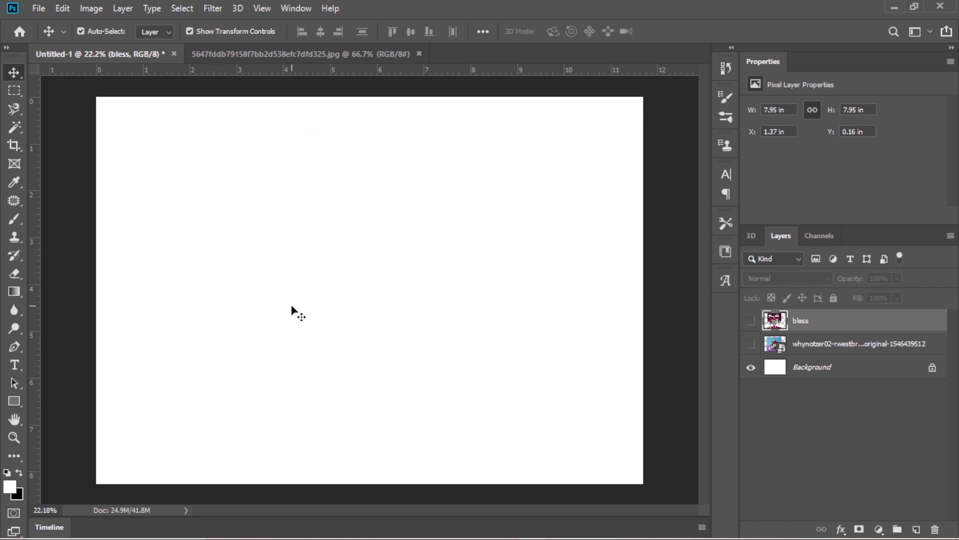
{"action": "left_click", "coordinate": [307, 54]}
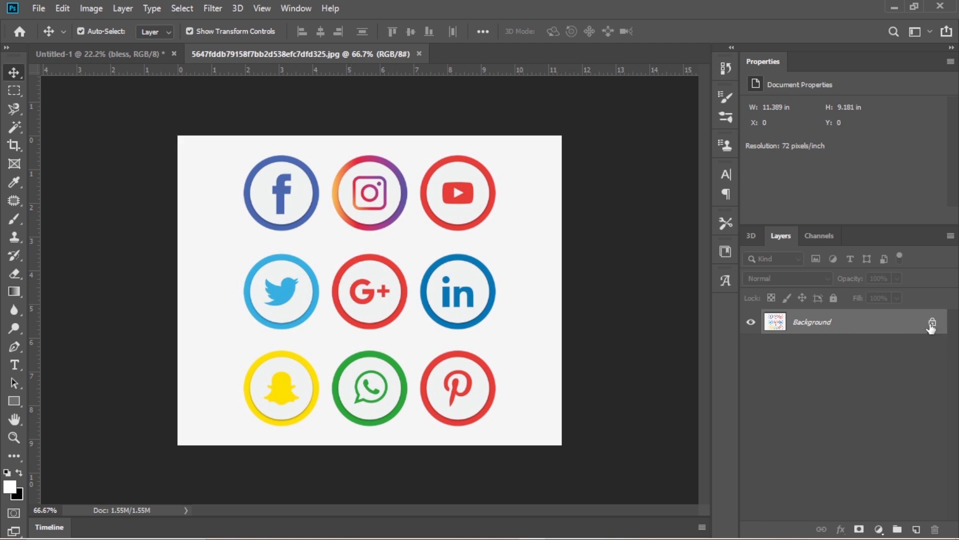
{"action": "left_click", "coordinate": [933, 324]}
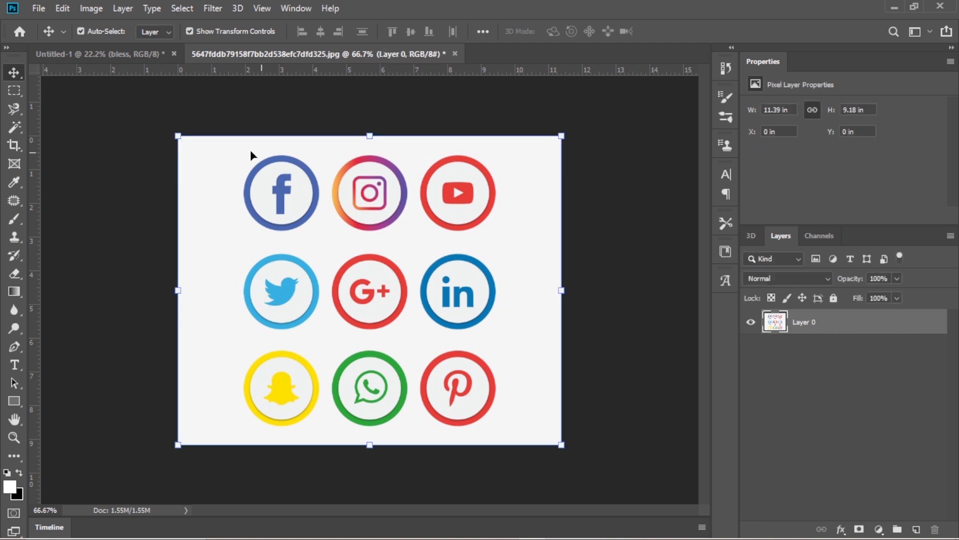
Select the Facebook icon in the separate icons document with the Rectangular Marquee Tool.
{"action": "left_click_drag", "start_coordinate": [14, 91], "coordinate": [34, 88]}
{"action": "left_click", "coordinate": [91, 94]}
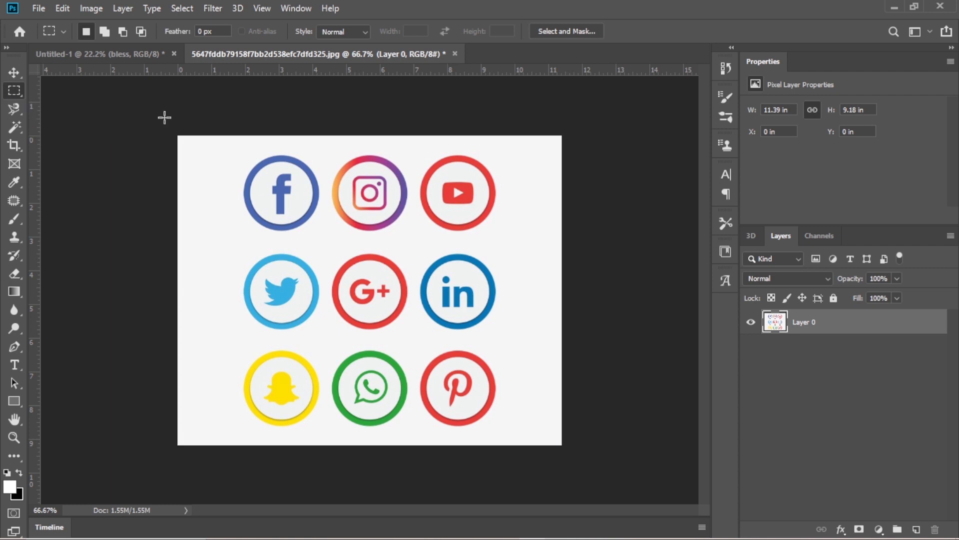
{"action": "left_click_drag", "start_coordinate": [231, 145], "coordinate": [328, 243]}
Transfer the selected Facebook icon into the Untitled-1 document with the Move Tool and undo the transfer.
{"action": "key", "text": "v"}
{"action": "left_click_drag", "start_coordinate": [299, 171], "coordinate": [269, 186]}
{"action": "left_click_drag", "start_coordinate": [280, 166], "coordinate": [389, 273]}
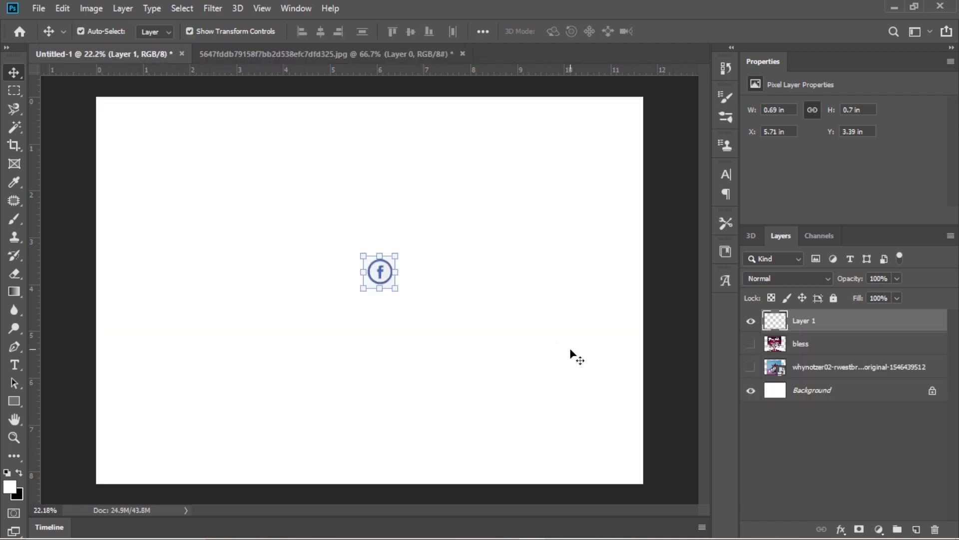
{"action": "key", "text": "ctrl+z"}
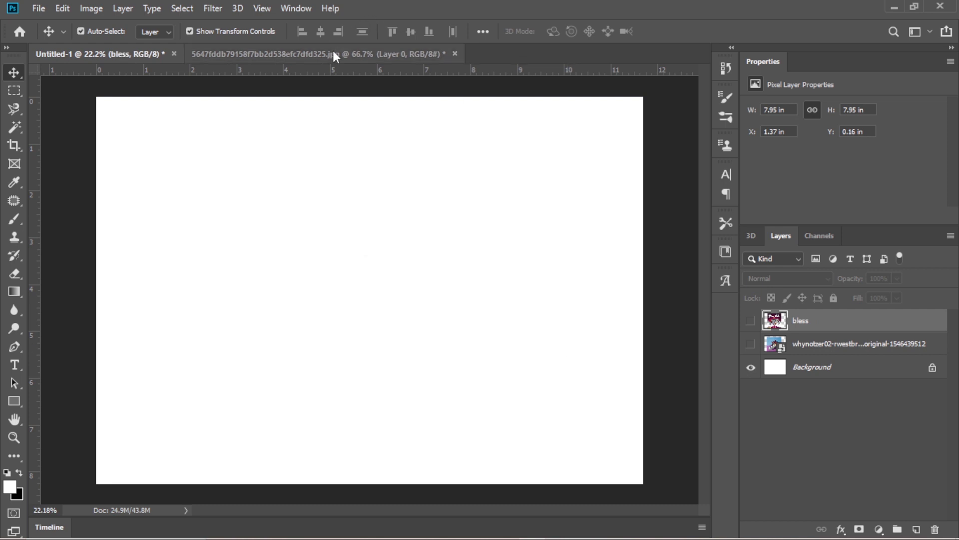
Select the Facebook icon in the icons document with a circular selection using the Elliptical Marquee Tool.
{"action": "left_click", "coordinate": [330, 54]}
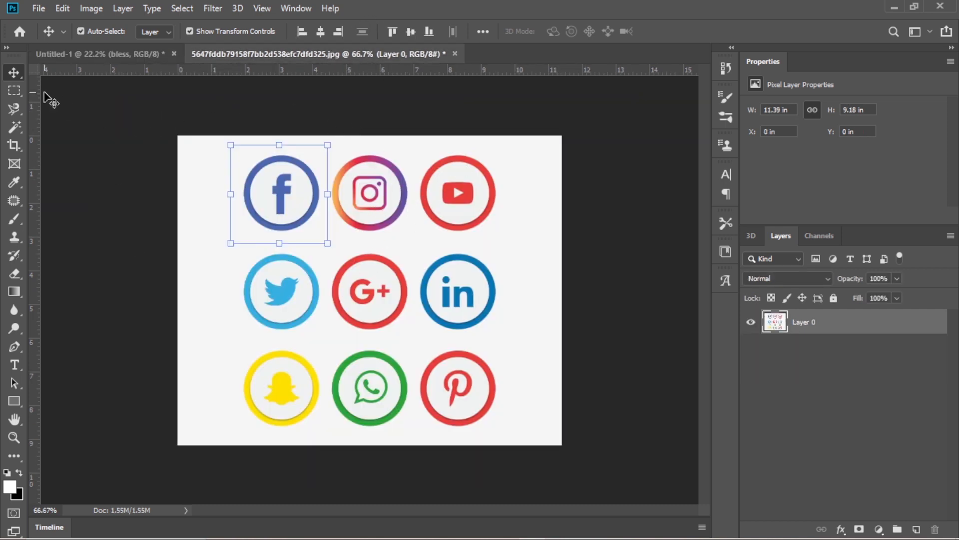
{"action": "left_click", "coordinate": [14, 91]}
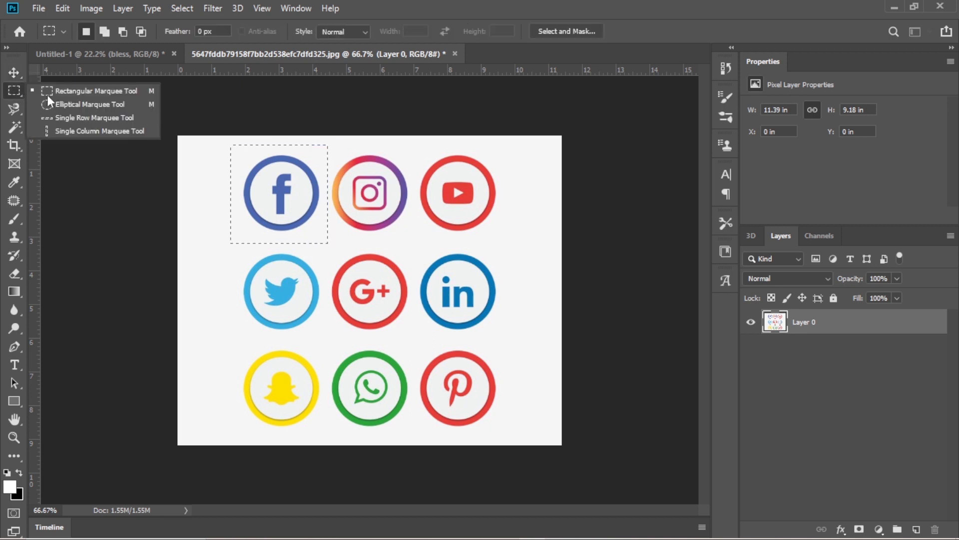
{"action": "left_click", "coordinate": [64, 104]}
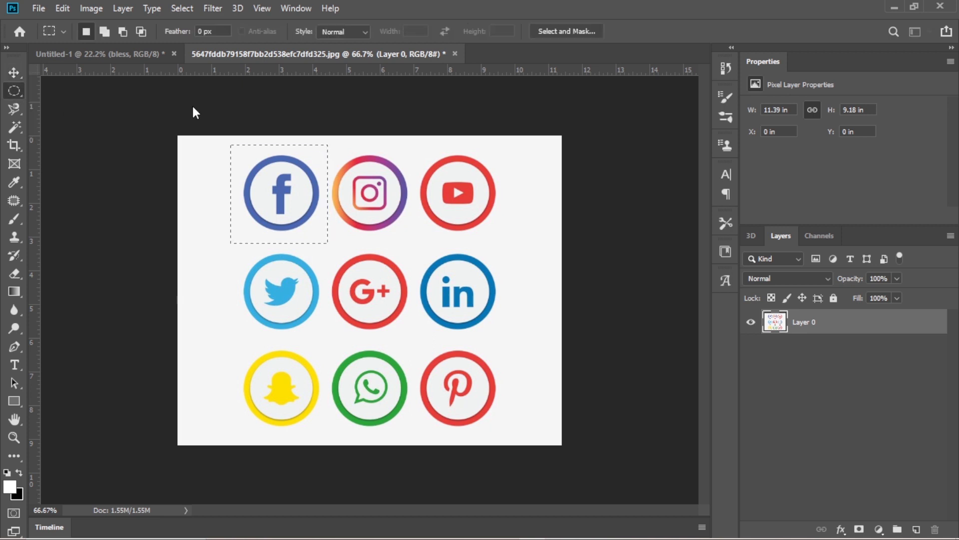
{"action": "left_click", "coordinate": [310, 149]}
{"action": "left_click_drag", "start_coordinate": [237, 150], "coordinate": [331, 237]}
Transfer the circular Facebook selection into the Untitled-1 document with the Move Tool and enlarge it to about 2.9 in wide.
{"action": "key", "text": "v"}
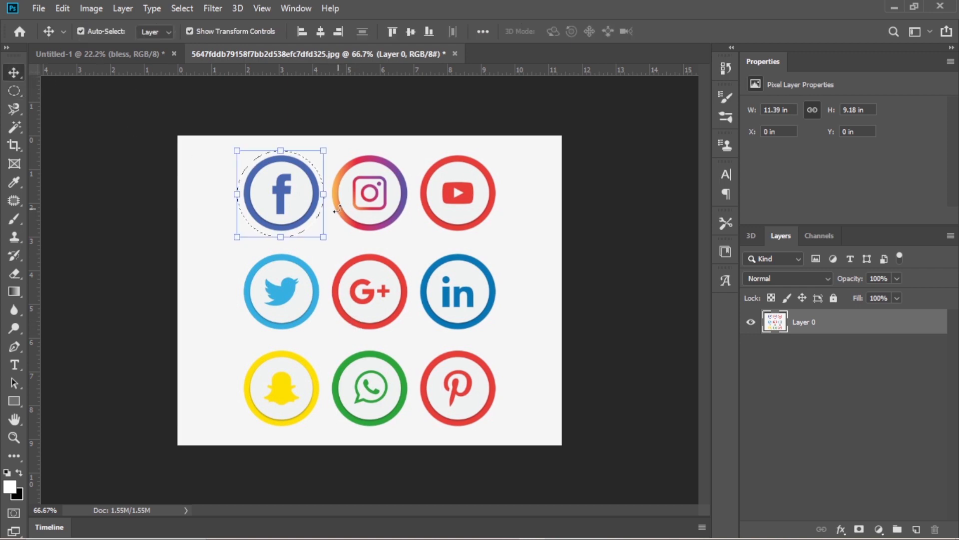
{"action": "left_click_drag", "start_coordinate": [287, 195], "coordinate": [358, 346]}
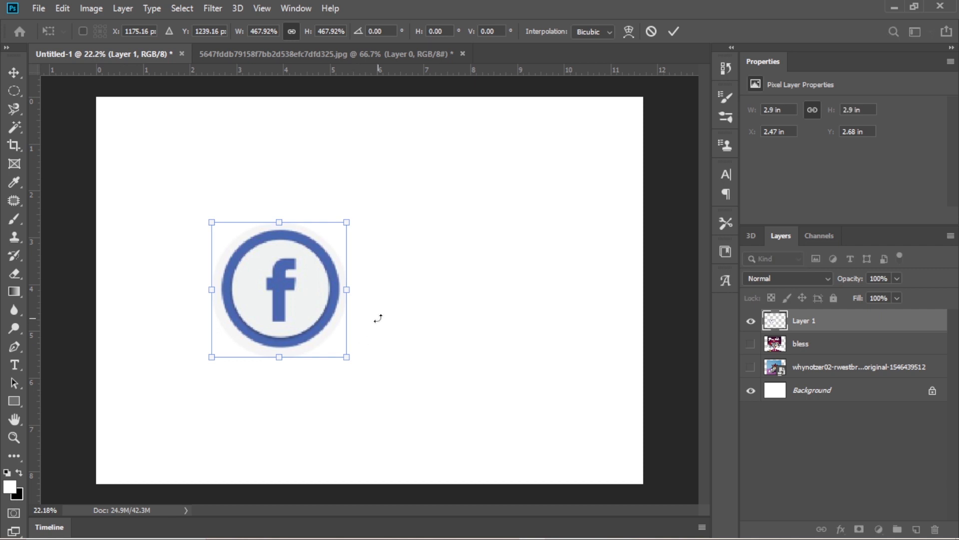
{"action": "key", "text": "Return"}
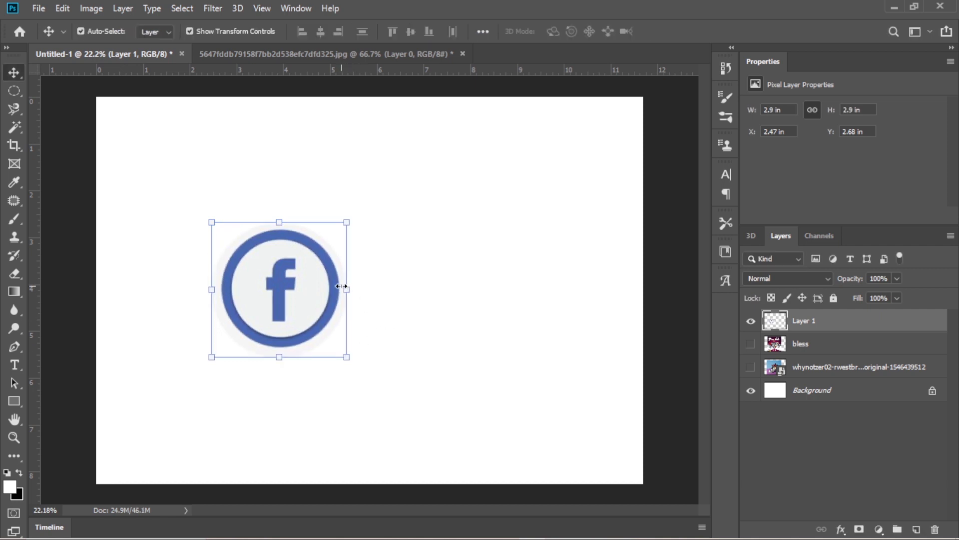
Undo the enlargement of the Facebook icon and delete its layer from the Untitled-1 document.
{"action": "key", "text": "ctrl+z"}
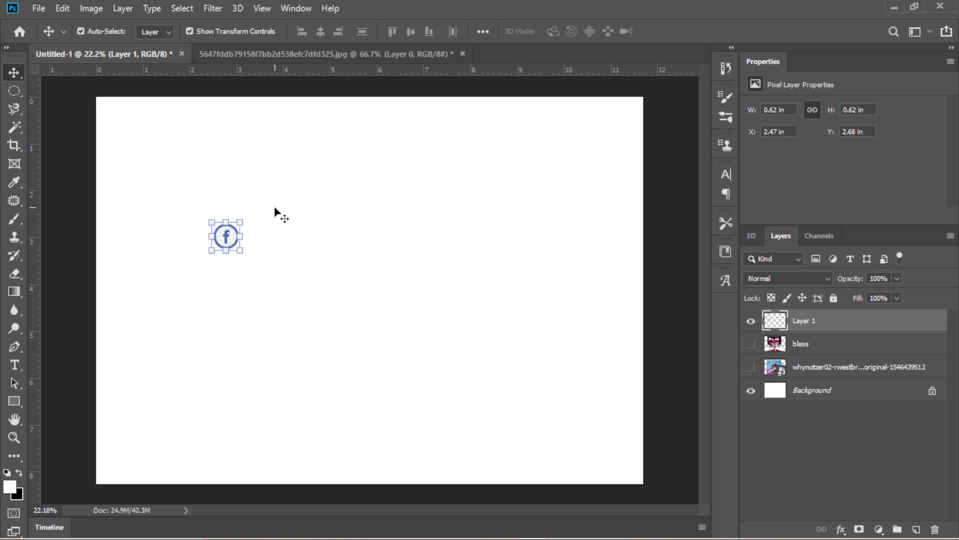
{"action": "key", "text": "Delete"}
Clear the circular selection in the icons document and show the available marquee tool variants.
{"action": "left_click", "coordinate": [349, 54]}
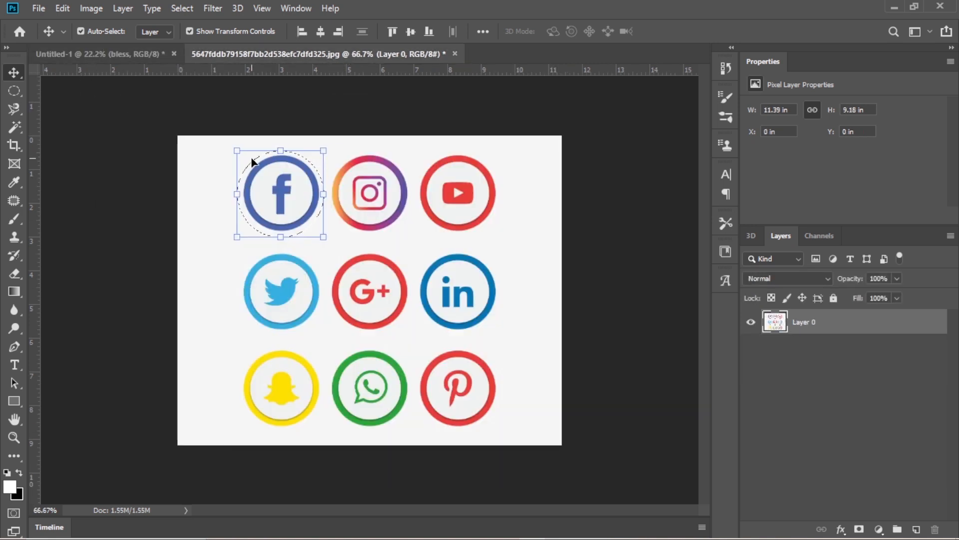
{"action": "key", "text": "ctrl+d"}
{"action": "right_click", "coordinate": [17, 91]}
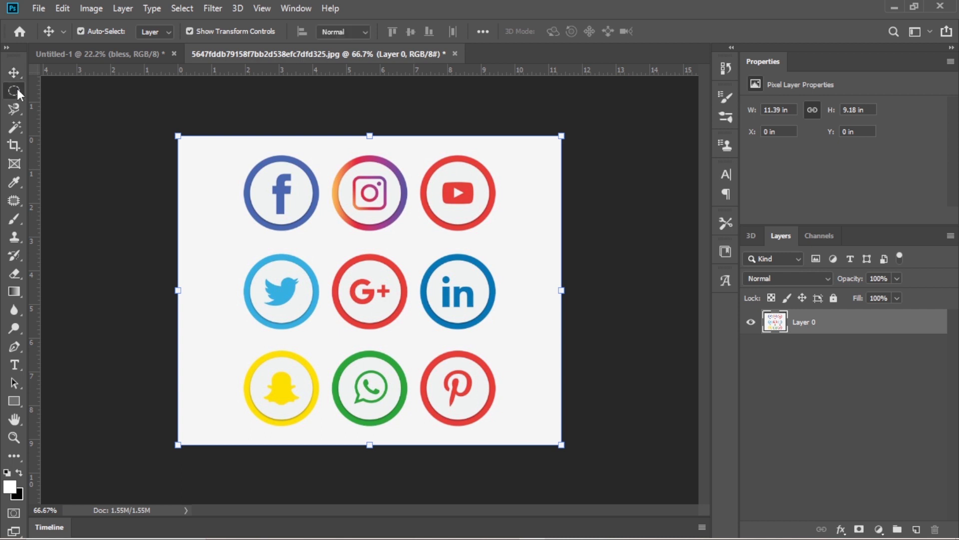